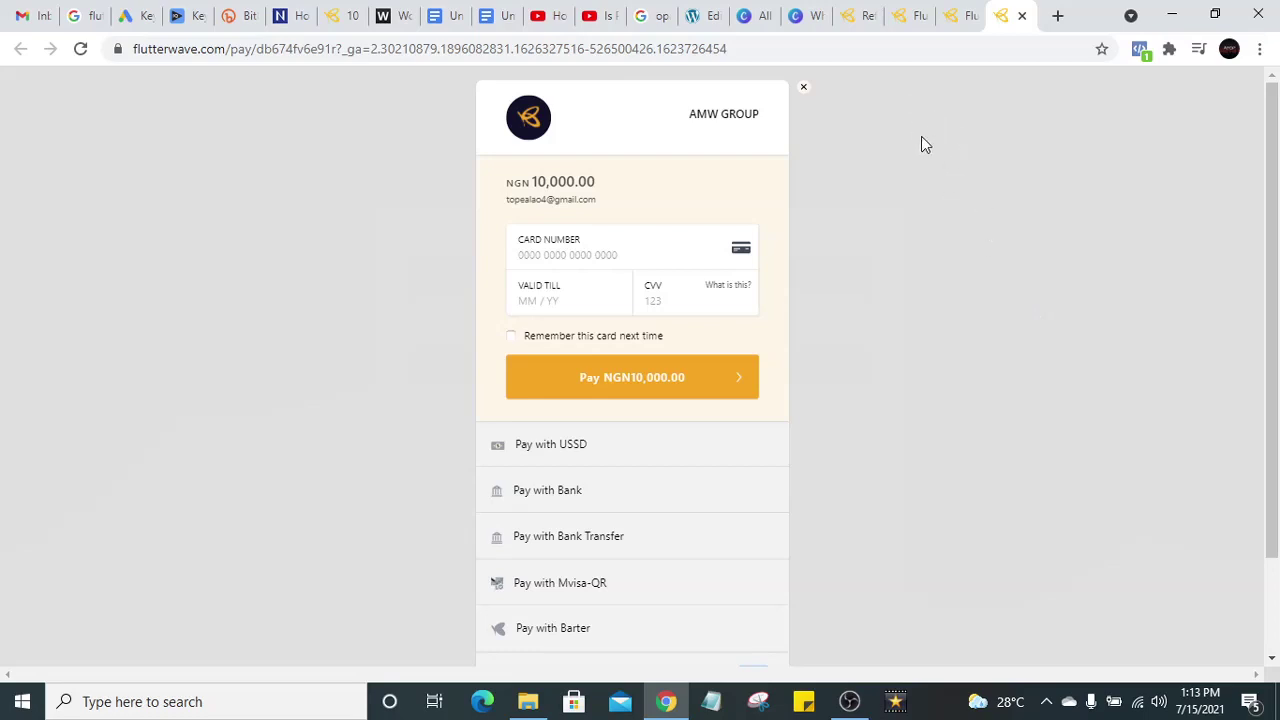
- Glance at the Payment Links dashboard, then return to the empty Flutterwave signup form
{"action": "left_click", "coordinate": [960, 17]}
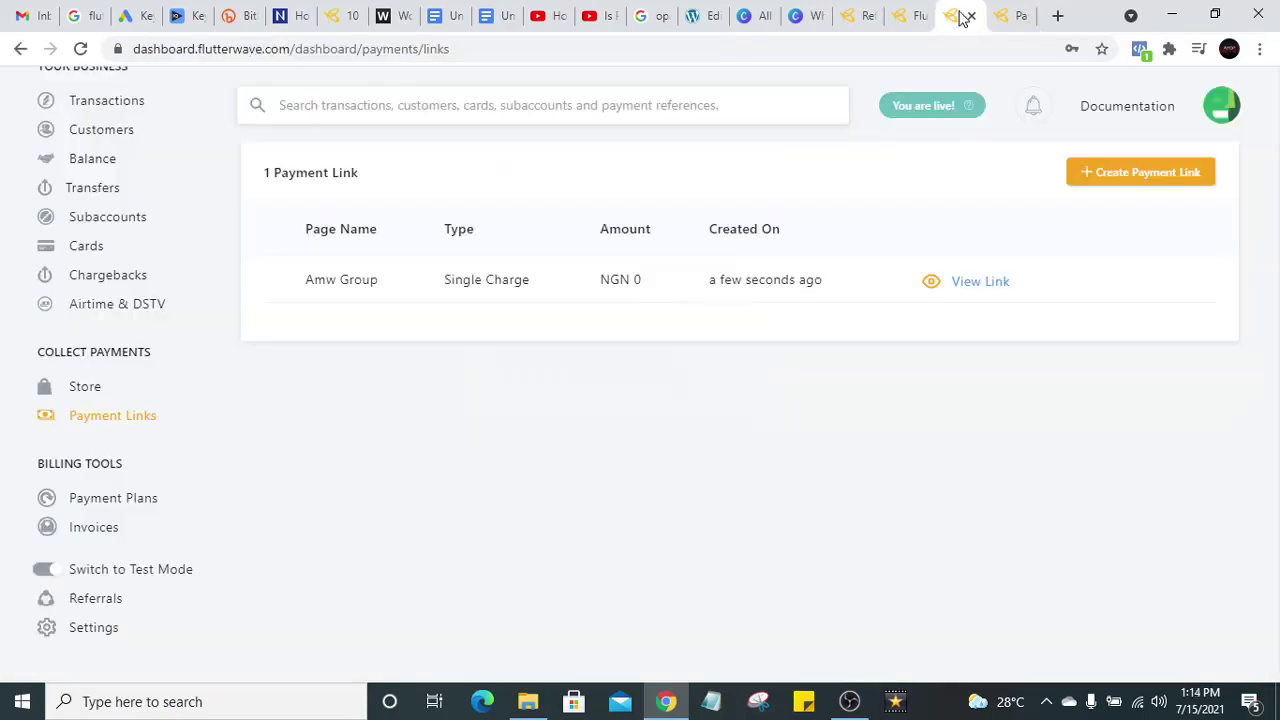
{"action": "left_click", "coordinate": [898, 16]}
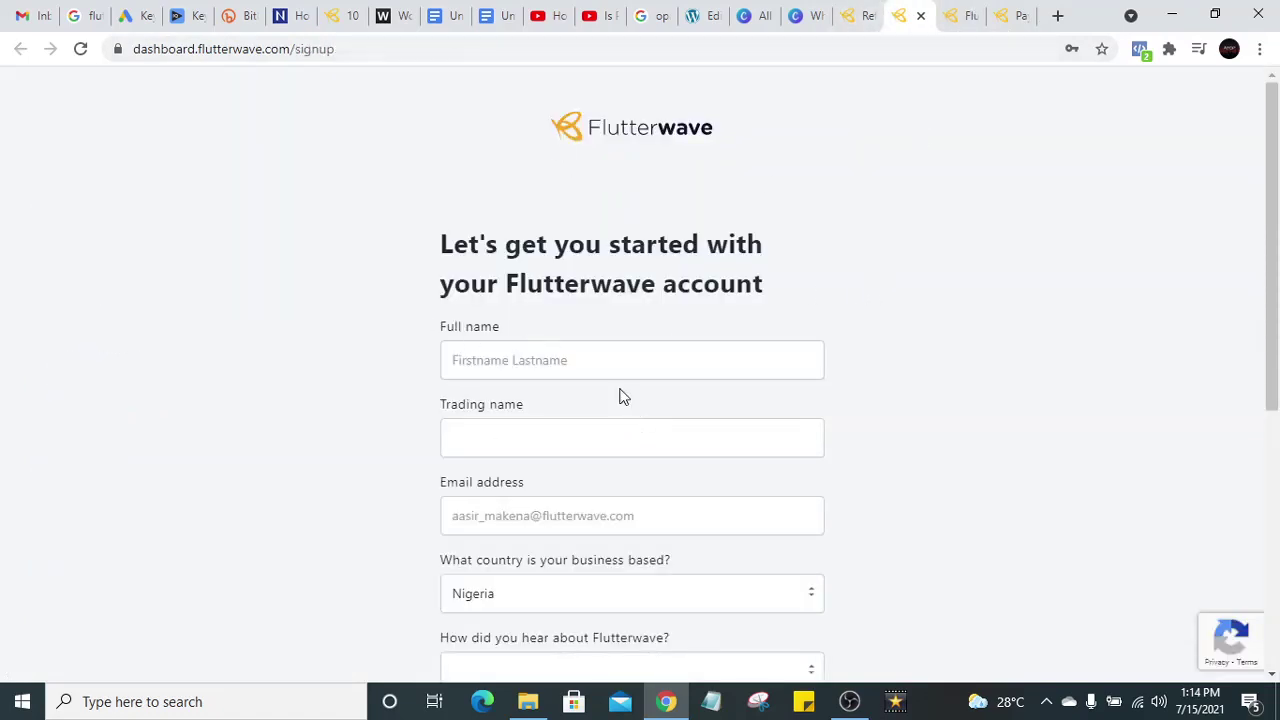
- Enter the account holder's full name on the signup form
{"action": "left_click", "coordinate": [572, 360]}
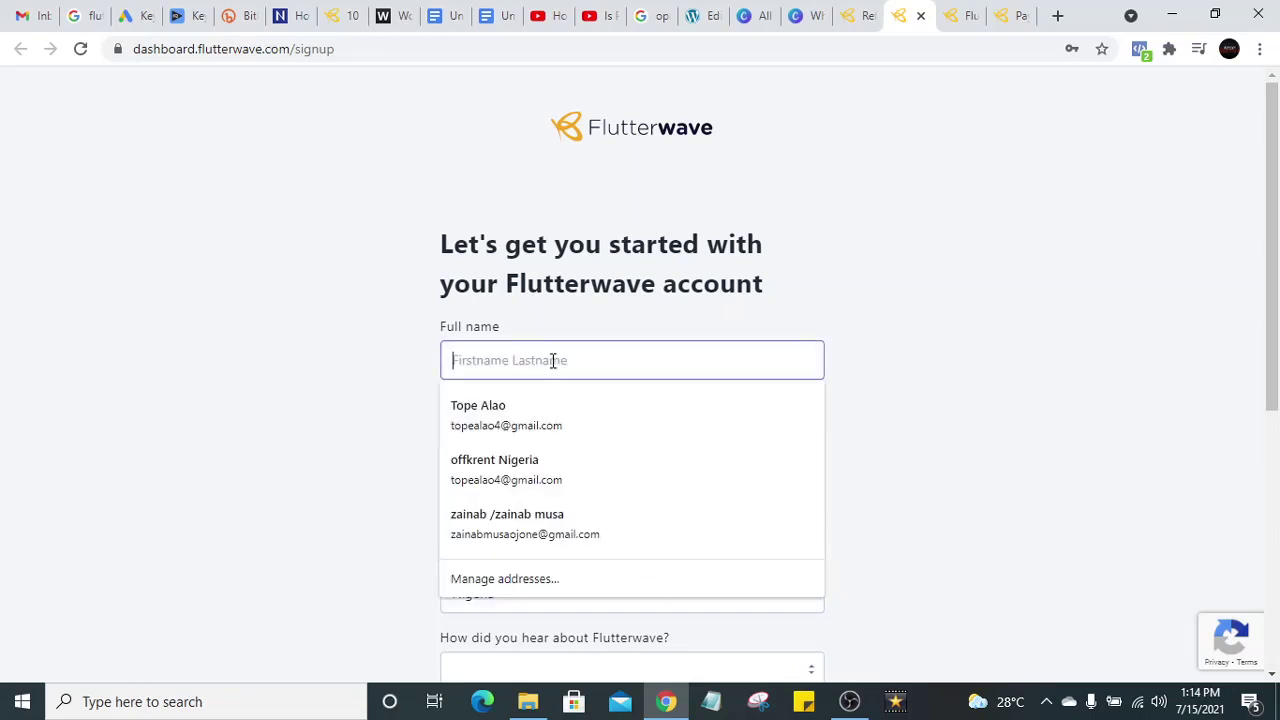
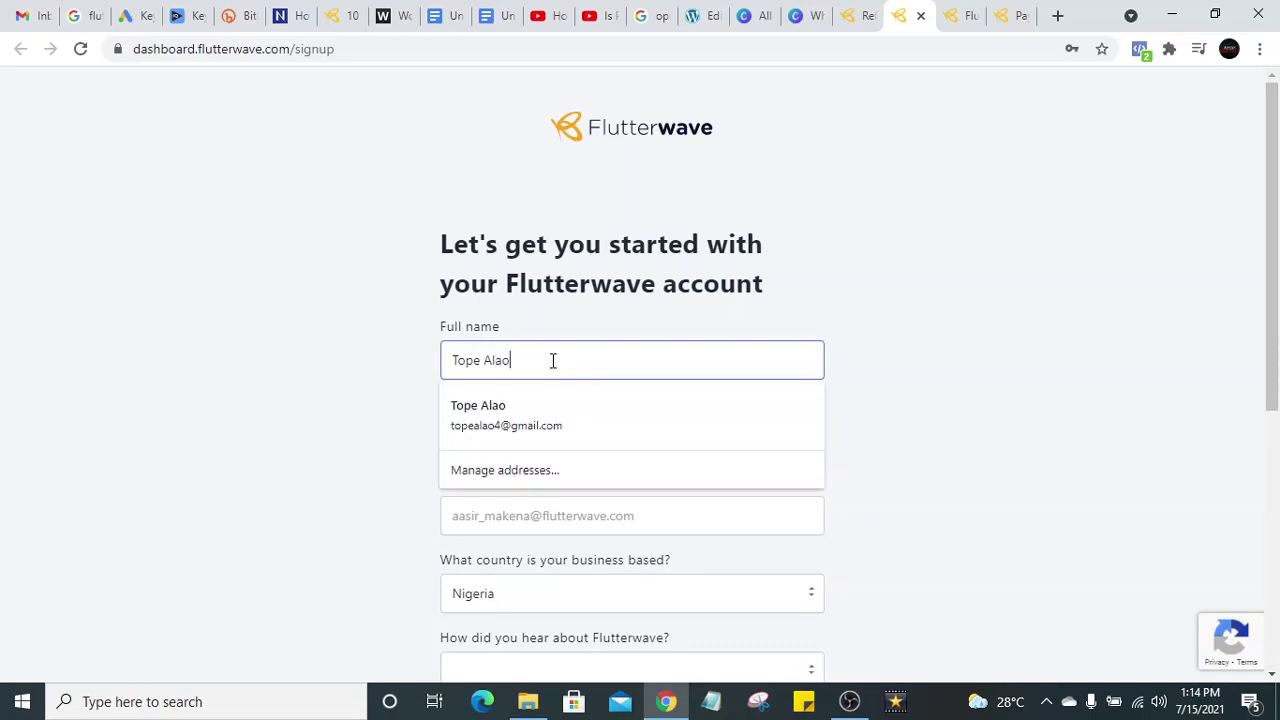
{"action": "left_click", "coordinate": [497, 446]}
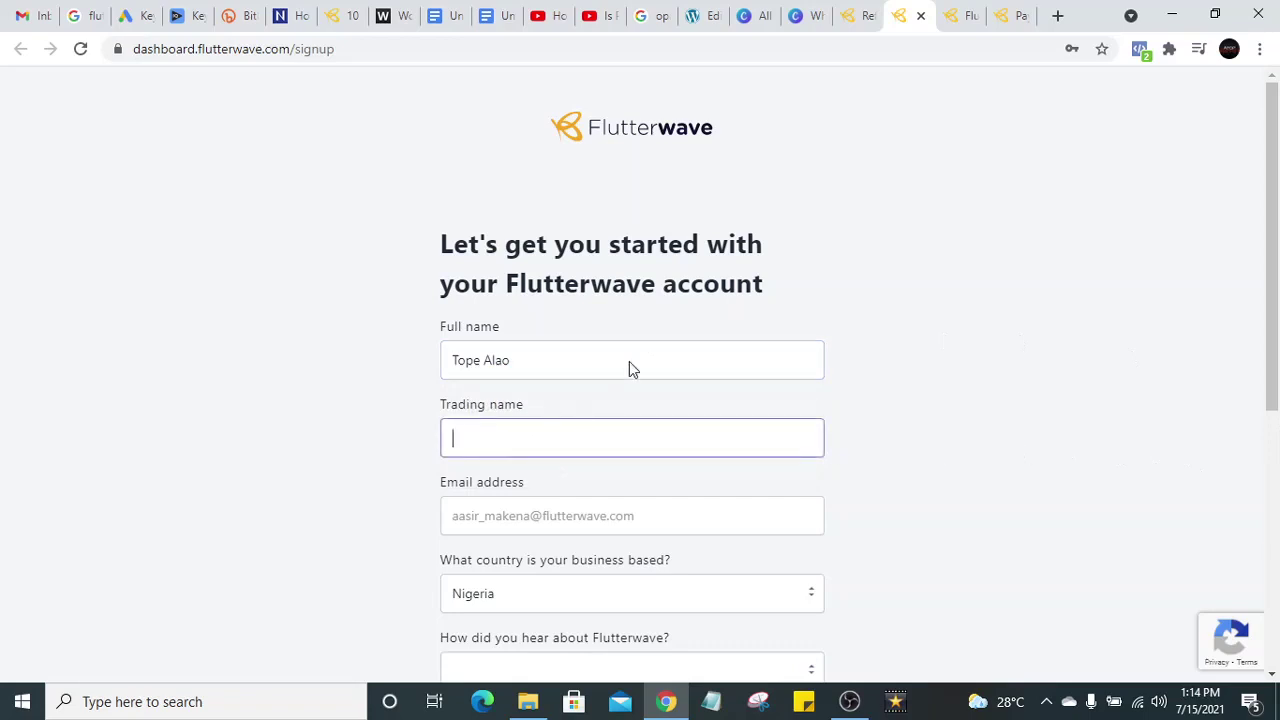
{"action": "left_click", "coordinate": [960, 16]}
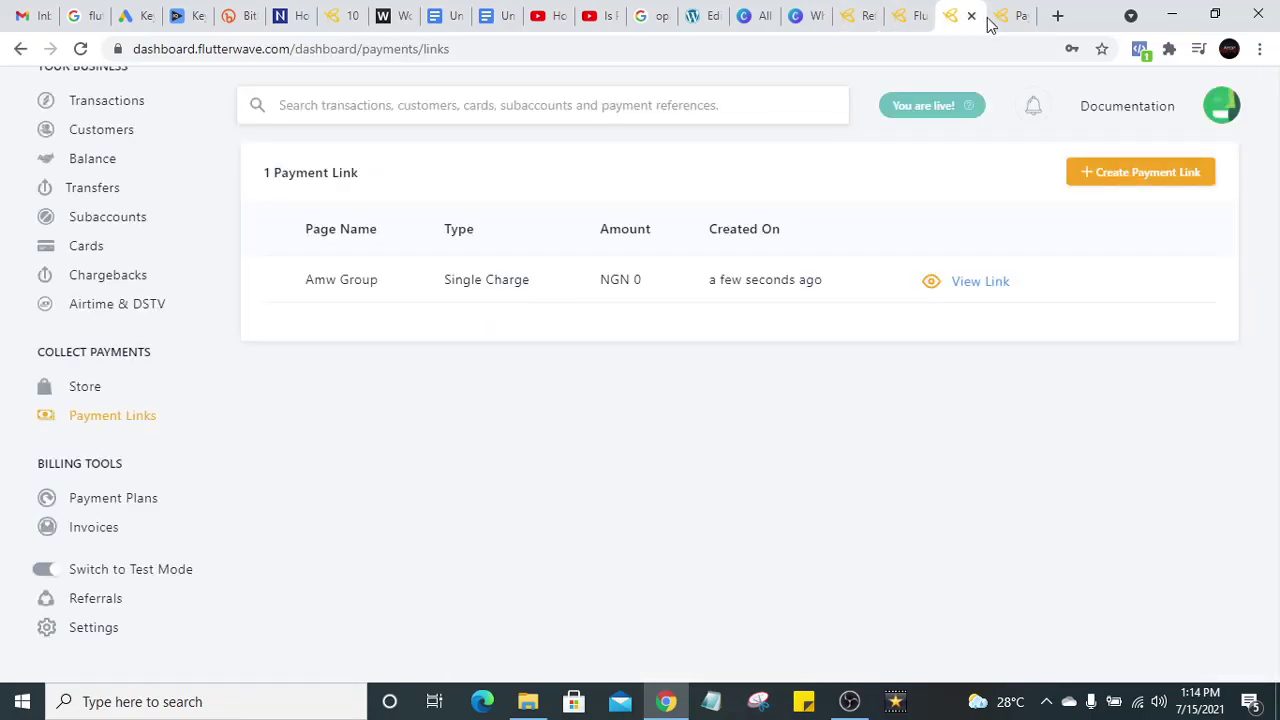
{"action": "left_click", "coordinate": [1005, 16]}
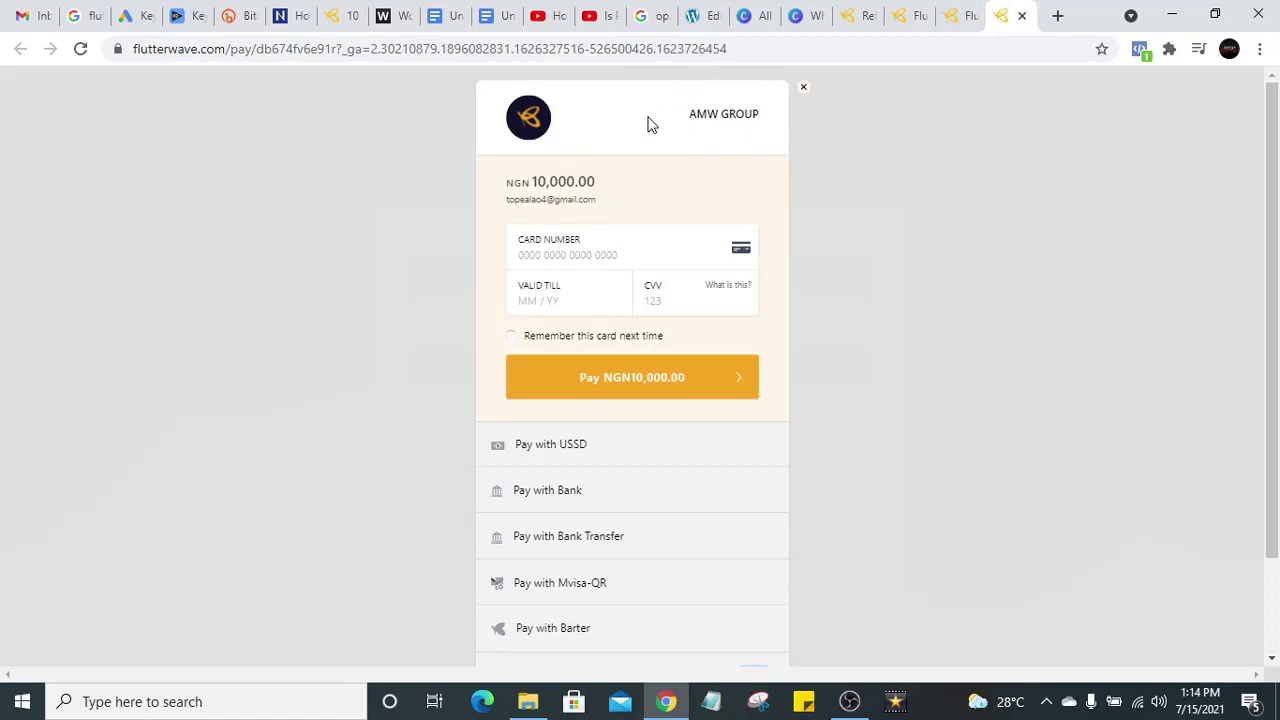
{"action": "left_click", "coordinate": [910, 16]}
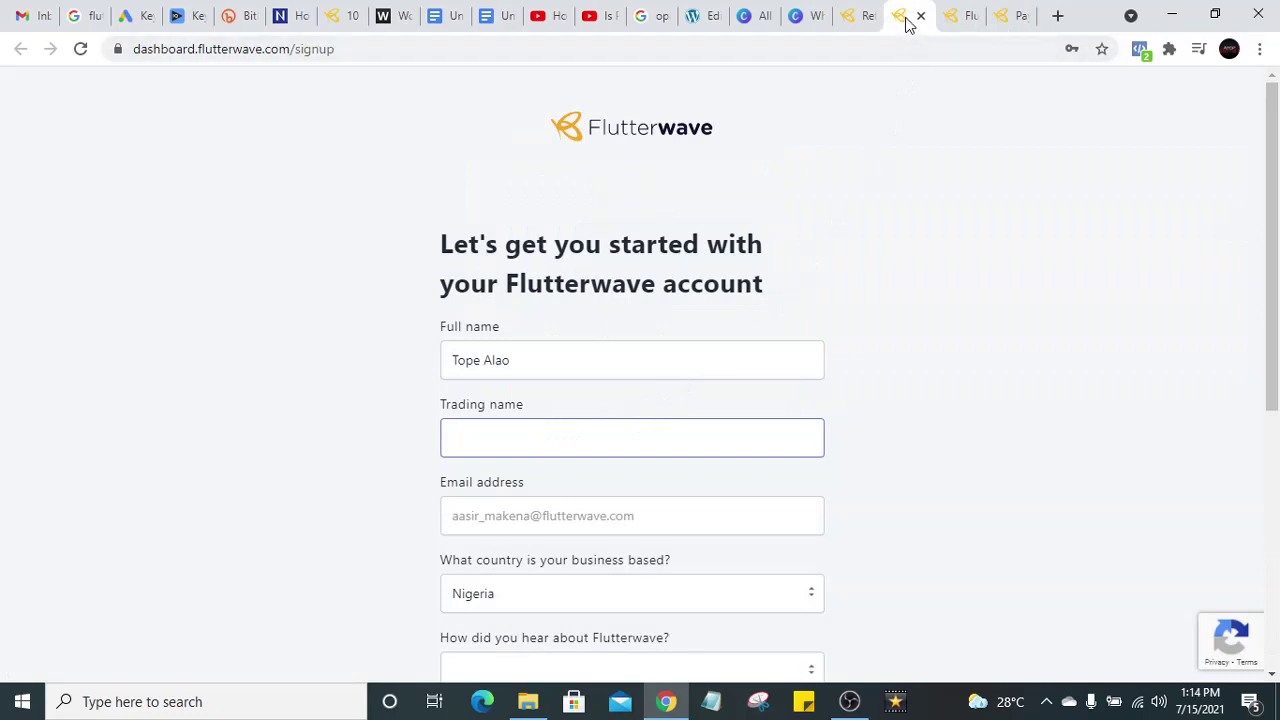
{"action": "left_click_drag", "start_coordinate": [906, 17], "coordinate": [1023, 17]}
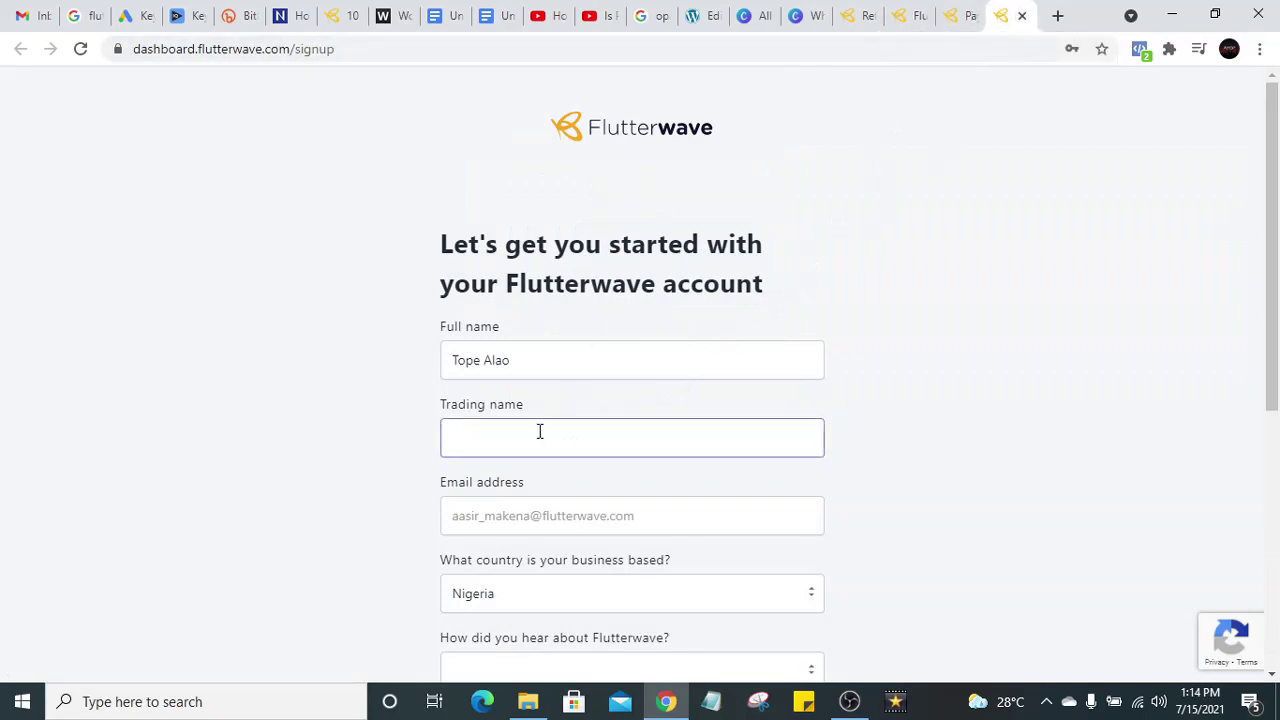
- Type PeachHQ as the trading name and enter the business e-mail address
{"action": "type", "text": "PeachHQ"}
{"action": "left_click", "coordinate": [524, 512]}
{"action": "type", "text": "as"}
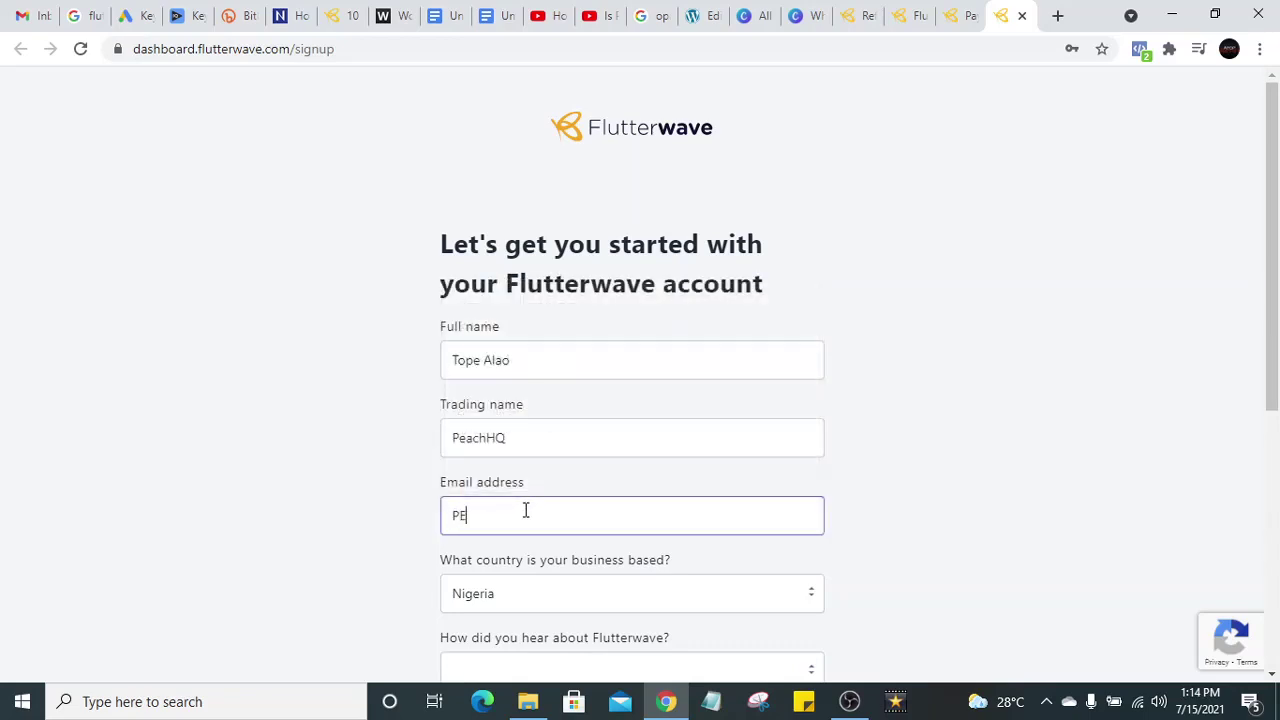
{"action": "key", "text": "BackSpace"}
{"action": "key", "text": "BackSpace"}
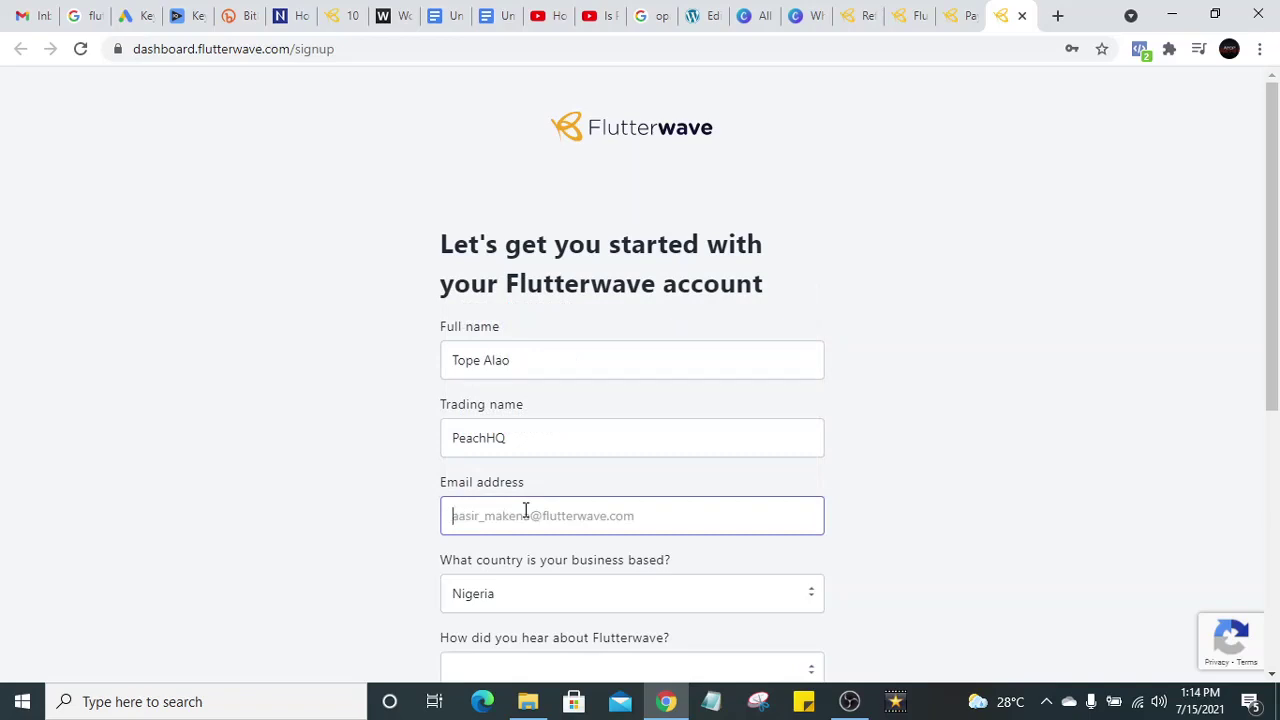
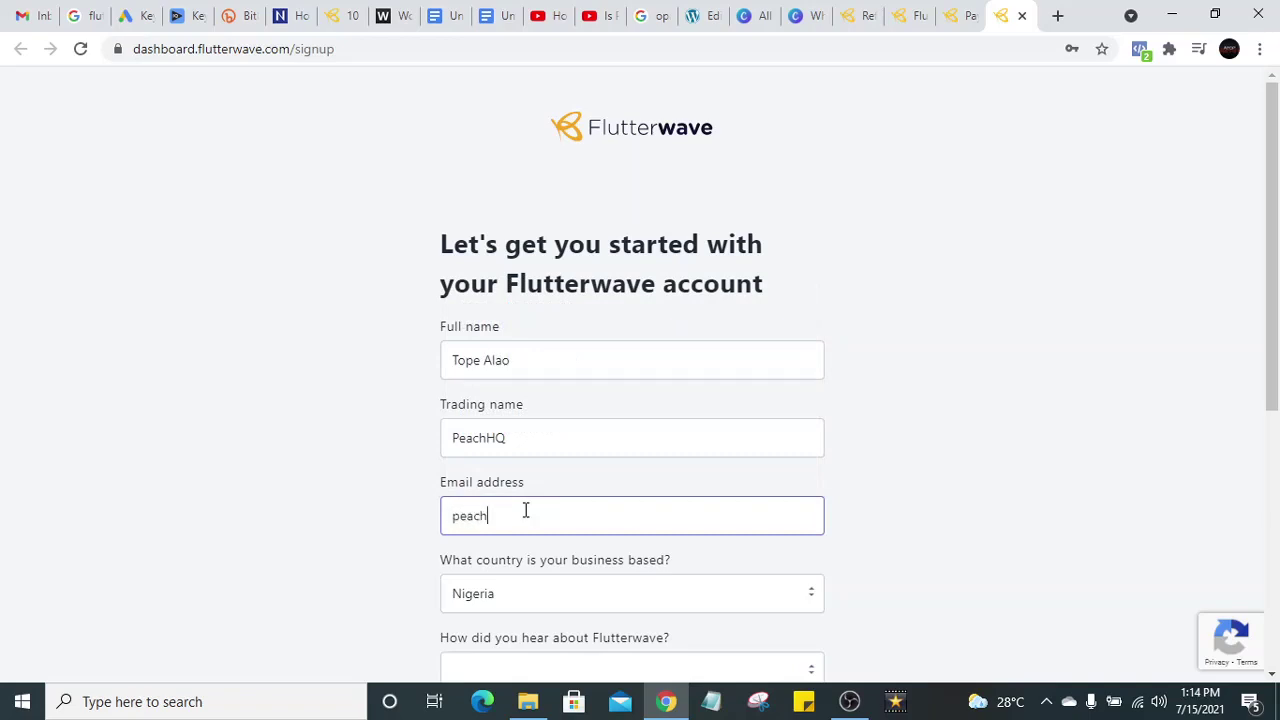
- Set the business country to Nigeria and the discovery source to On Social Media
{"action": "scroll", "coordinate": [963, 503], "scroll_direction": "down", "scroll_amount": 3}
{"action": "left_click", "coordinate": [715, 327]}
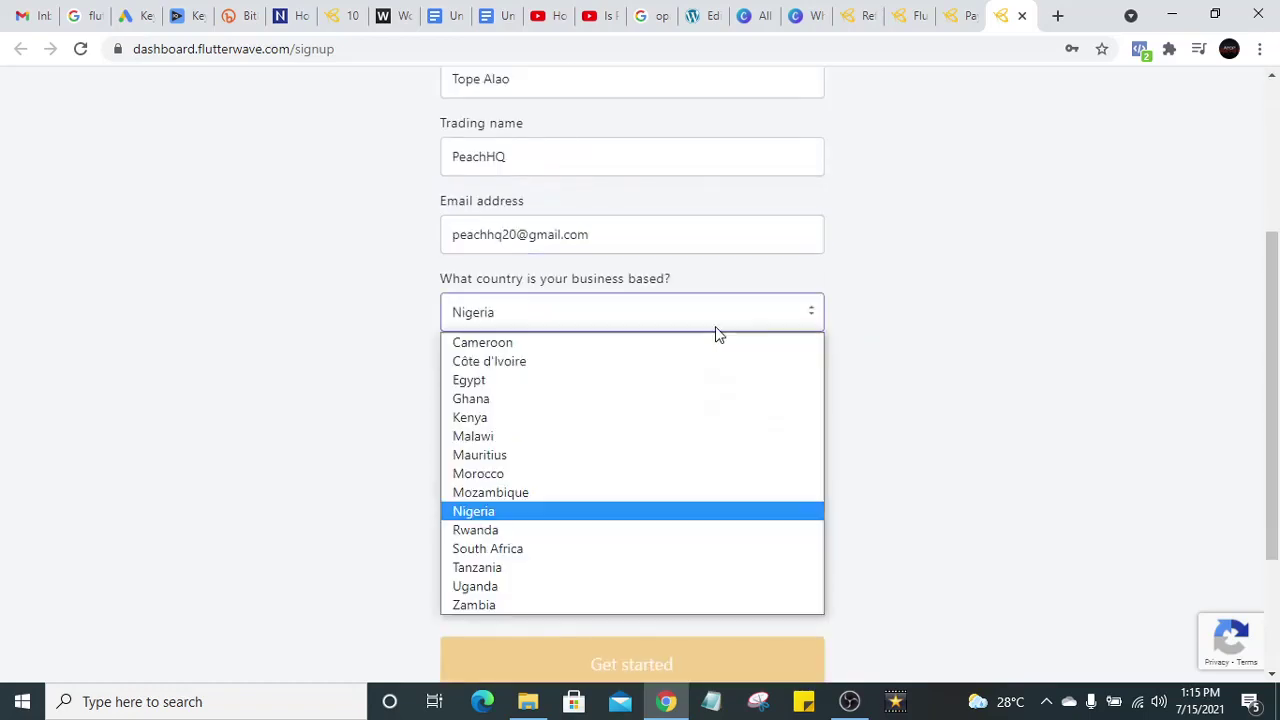
{"action": "left_click", "coordinate": [486, 515]}
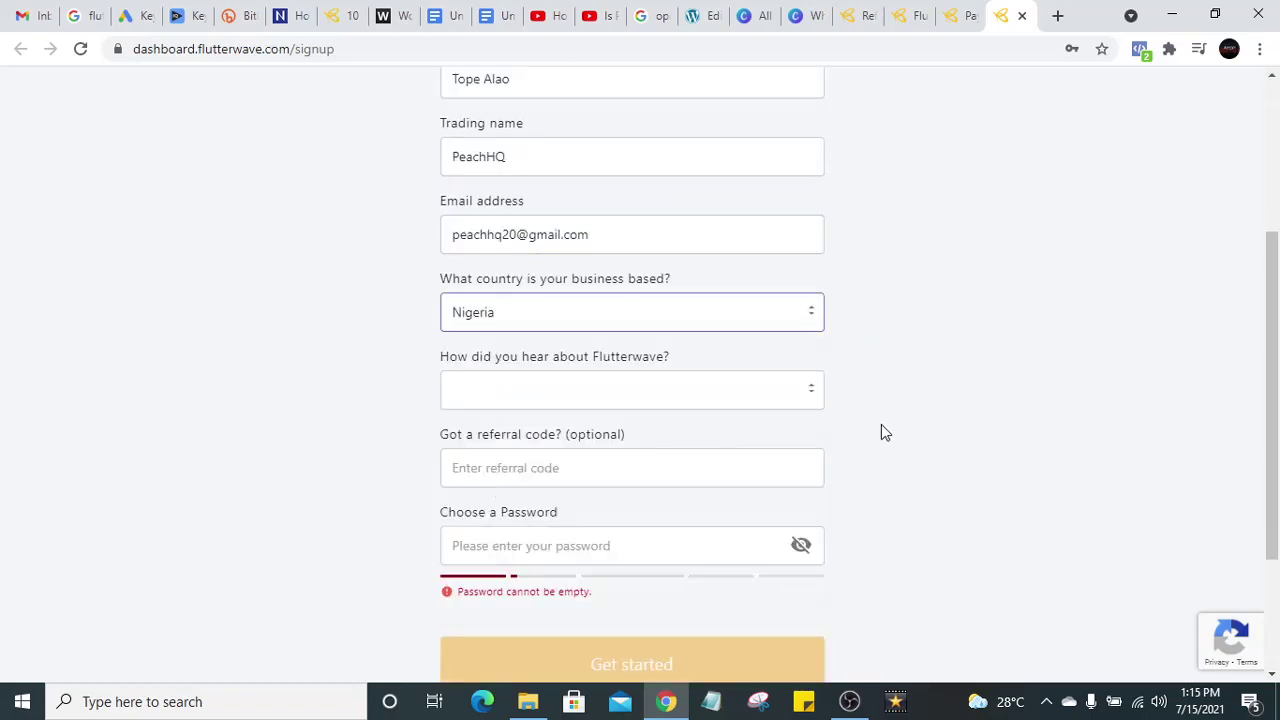
{"action": "left_click", "coordinate": [547, 397]}
{"action": "left_click", "coordinate": [557, 420]}
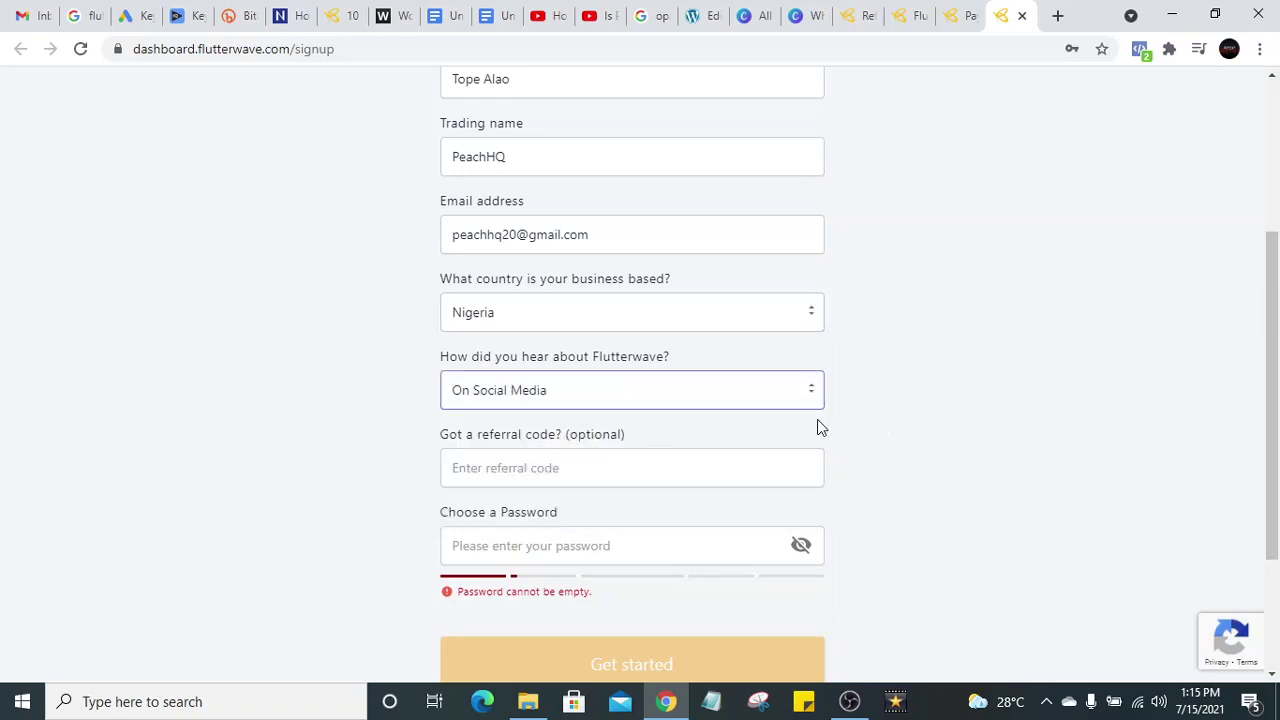
- Enter the referral code in the signup form
{"action": "scroll", "coordinate": [935, 450], "scroll_direction": "down", "scroll_amount": 3}
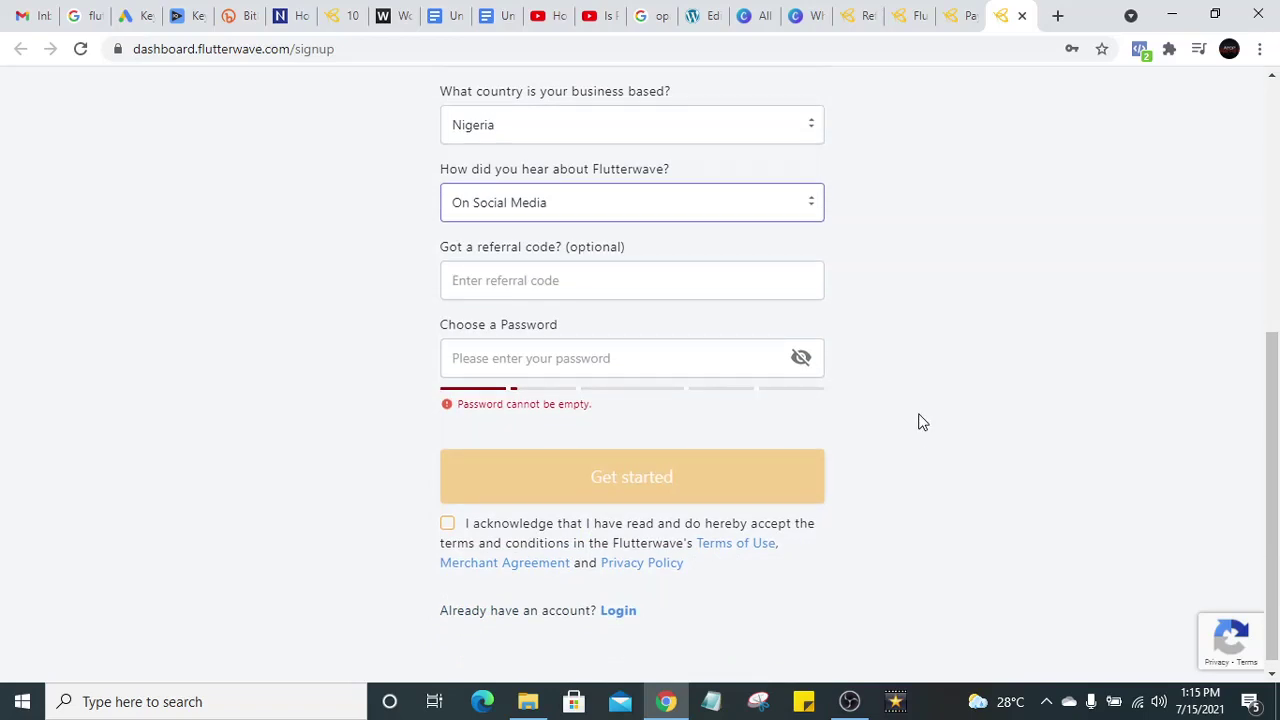
{"action": "left_click", "coordinate": [646, 357]}
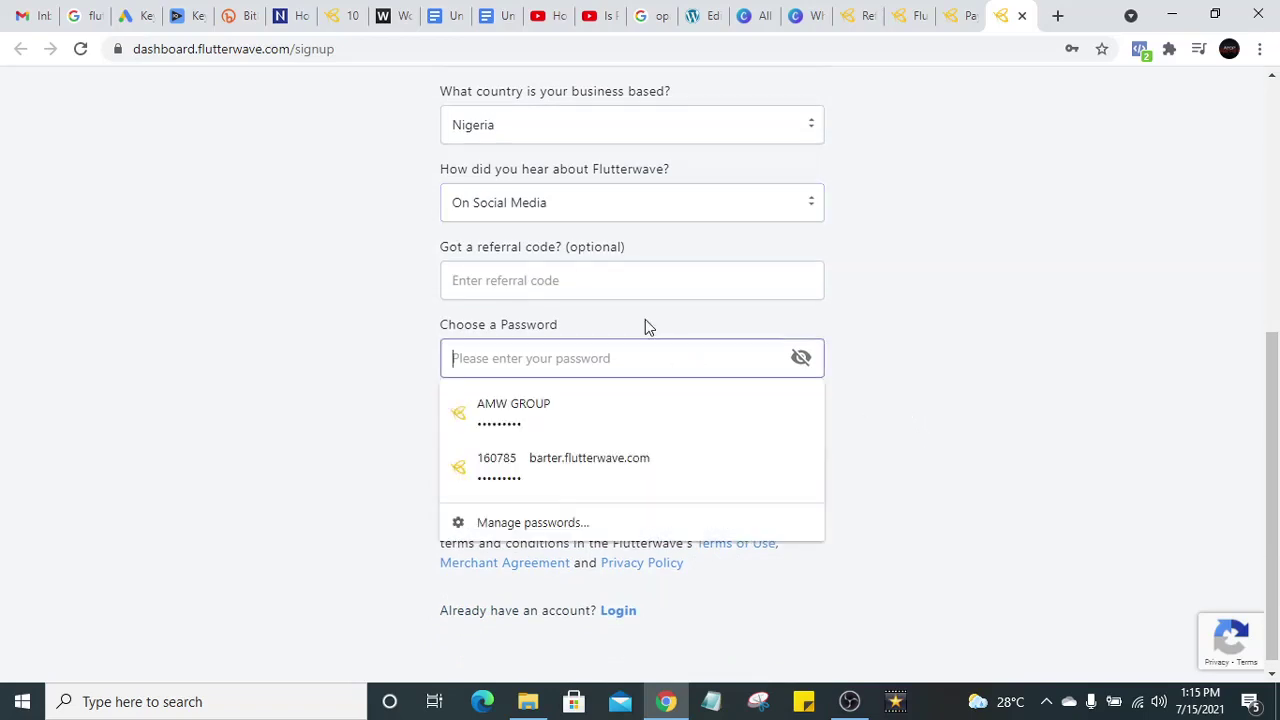
{"action": "left_click", "coordinate": [645, 287]}
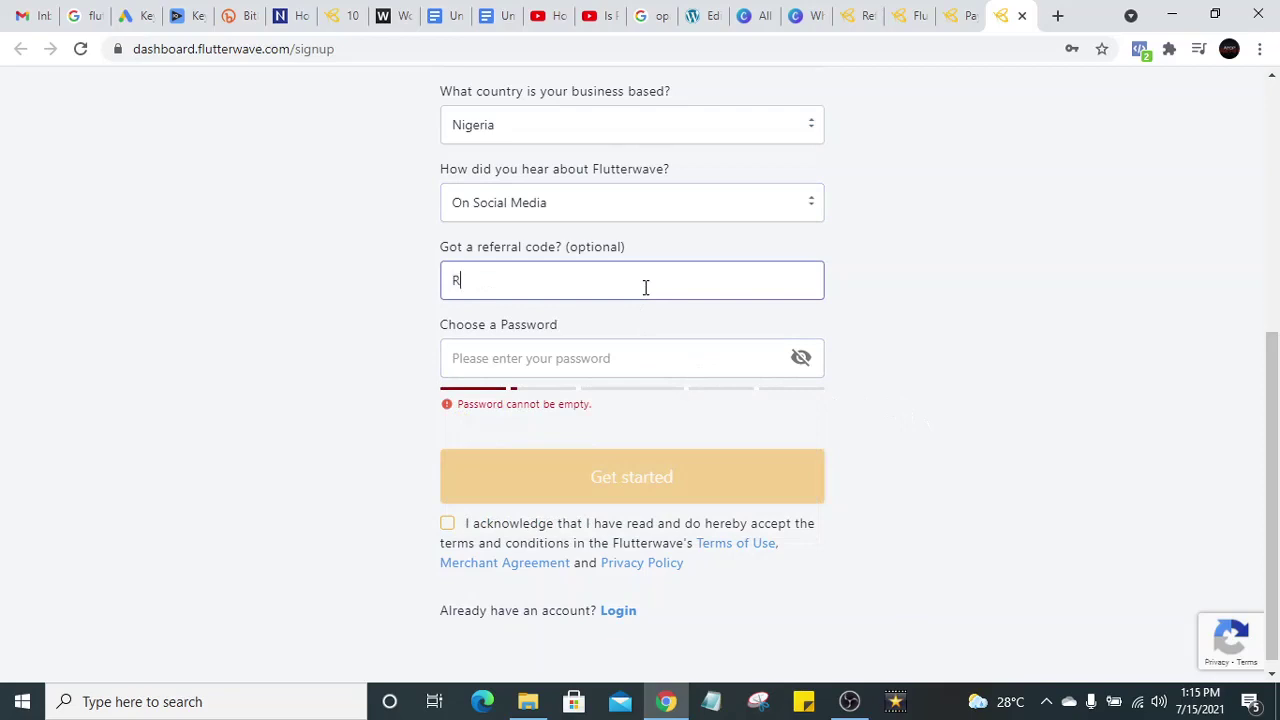
- Enter the account password, accept the terms and conditions, and submit the signup form
{"action": "left_click", "coordinate": [597, 366]}
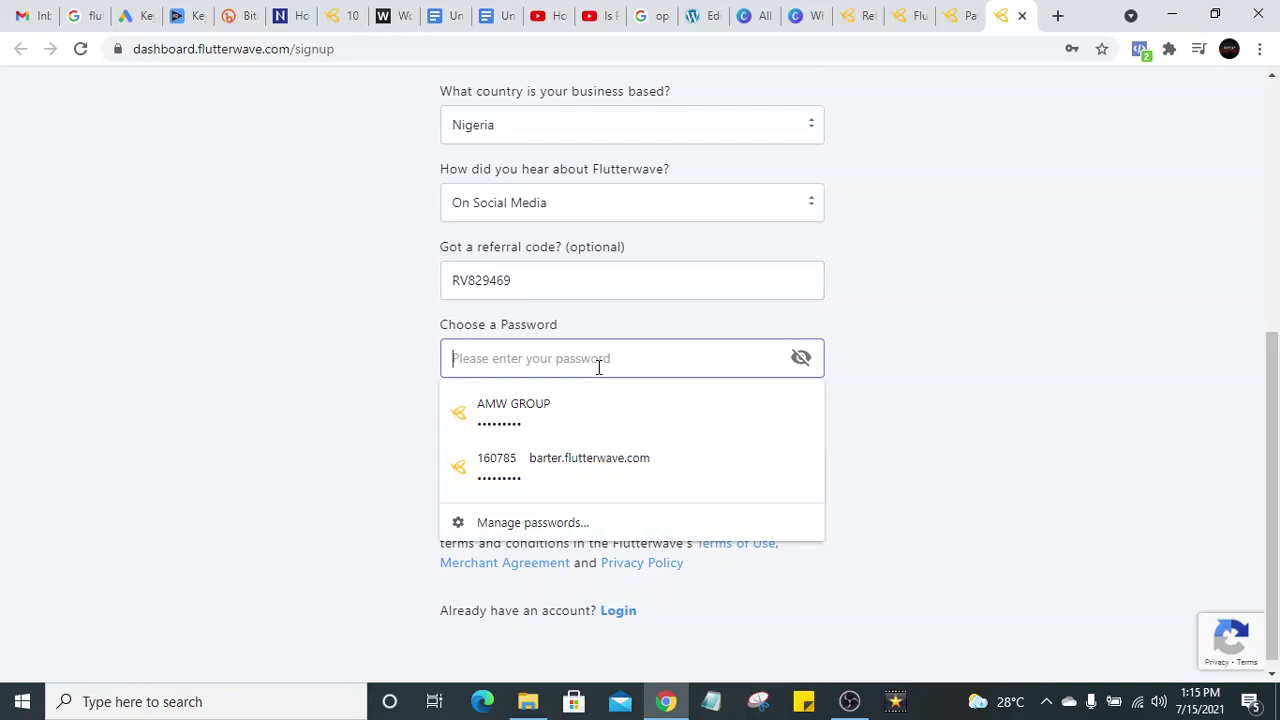
{"action": "type", "text": "a"}
{"action": "key", "text": "BackSpace"}
{"action": "type", "text": "a"}
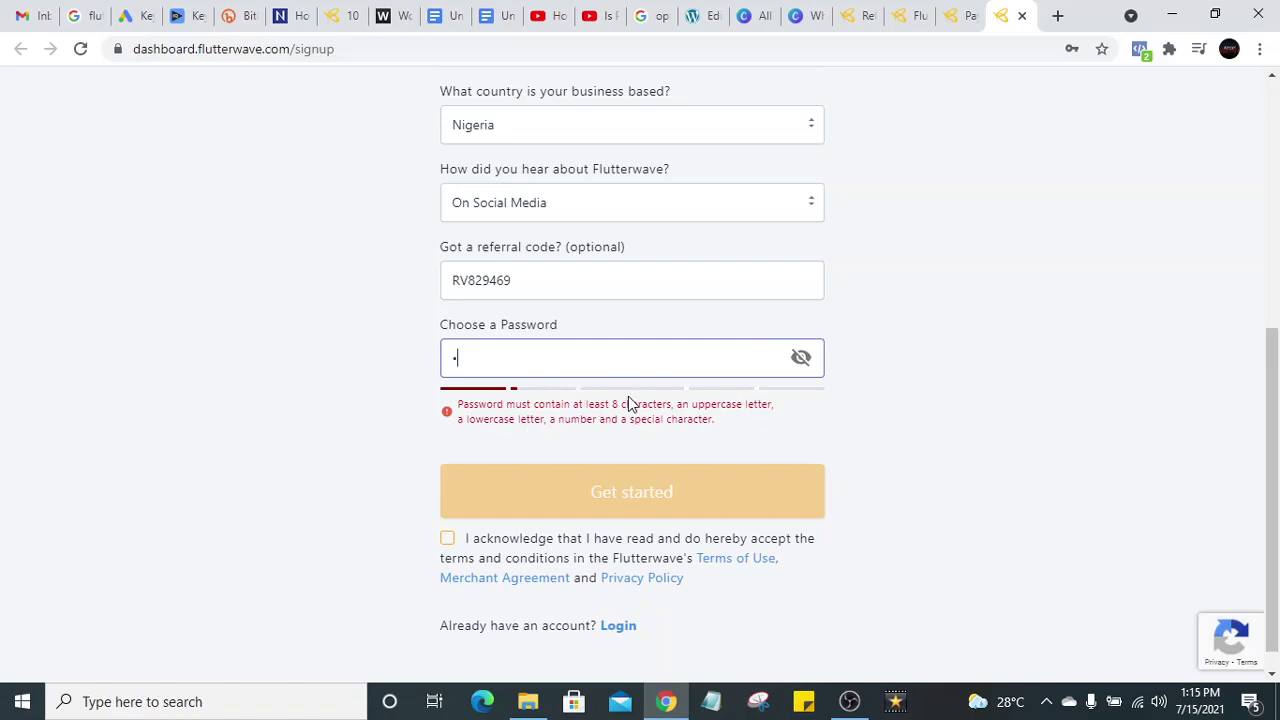
{"action": "key", "text": "BackSpace"}
{"action": "type", "text": "************"}
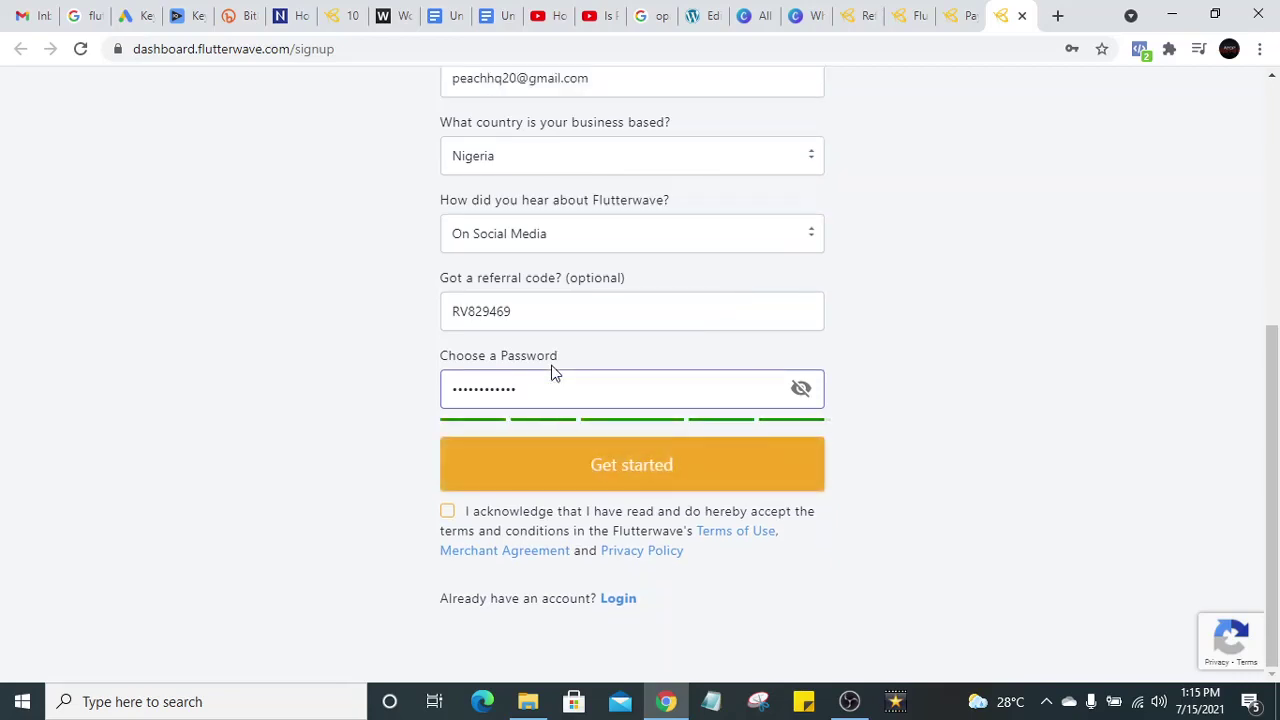
{"action": "left_click", "coordinate": [447, 511]}
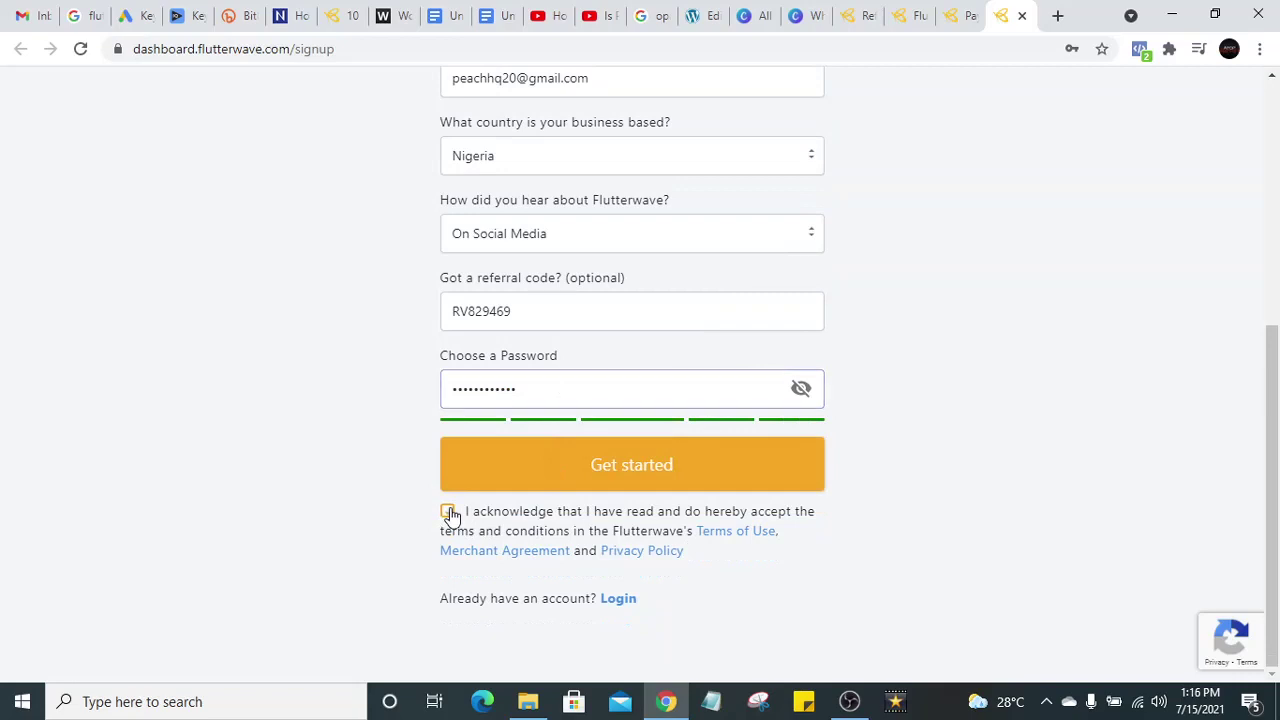
{"action": "left_click", "coordinate": [666, 474]}
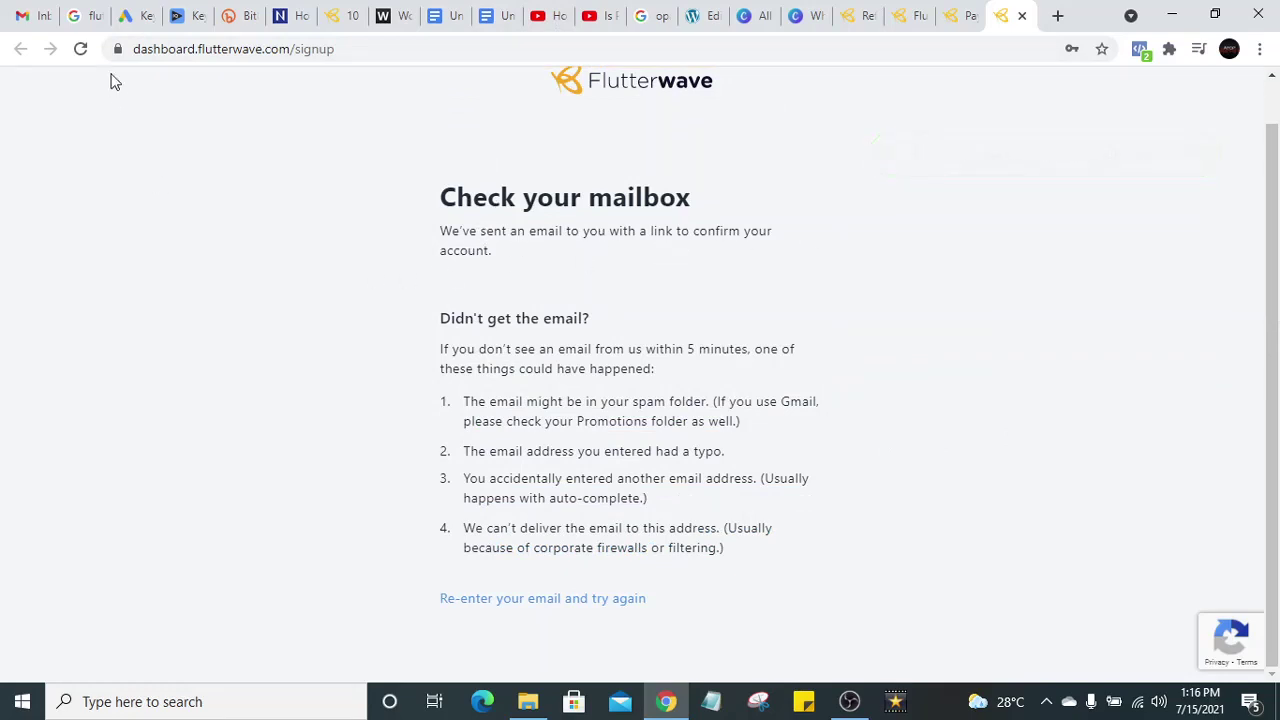
- Confirm the email address from the Flutterwave Email Verification message in Gmail
{"action": "left_click", "coordinate": [30, 16]}
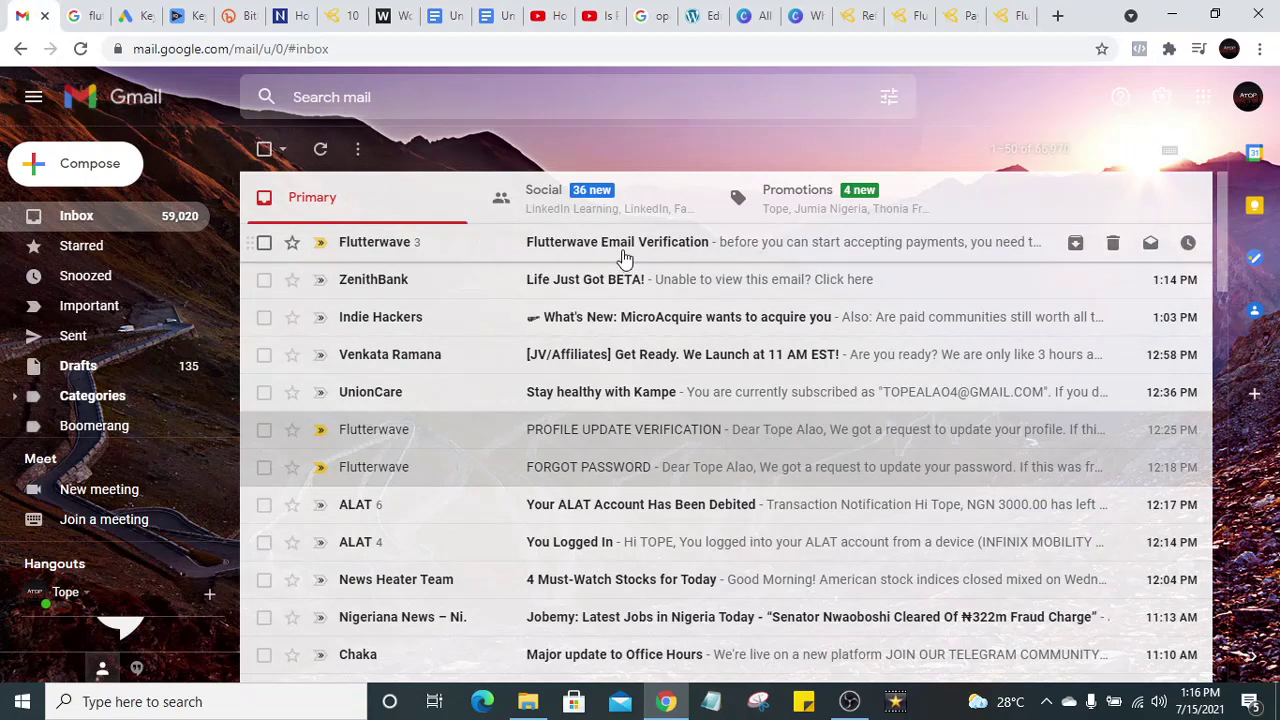
{"action": "left_click", "coordinate": [623, 258]}
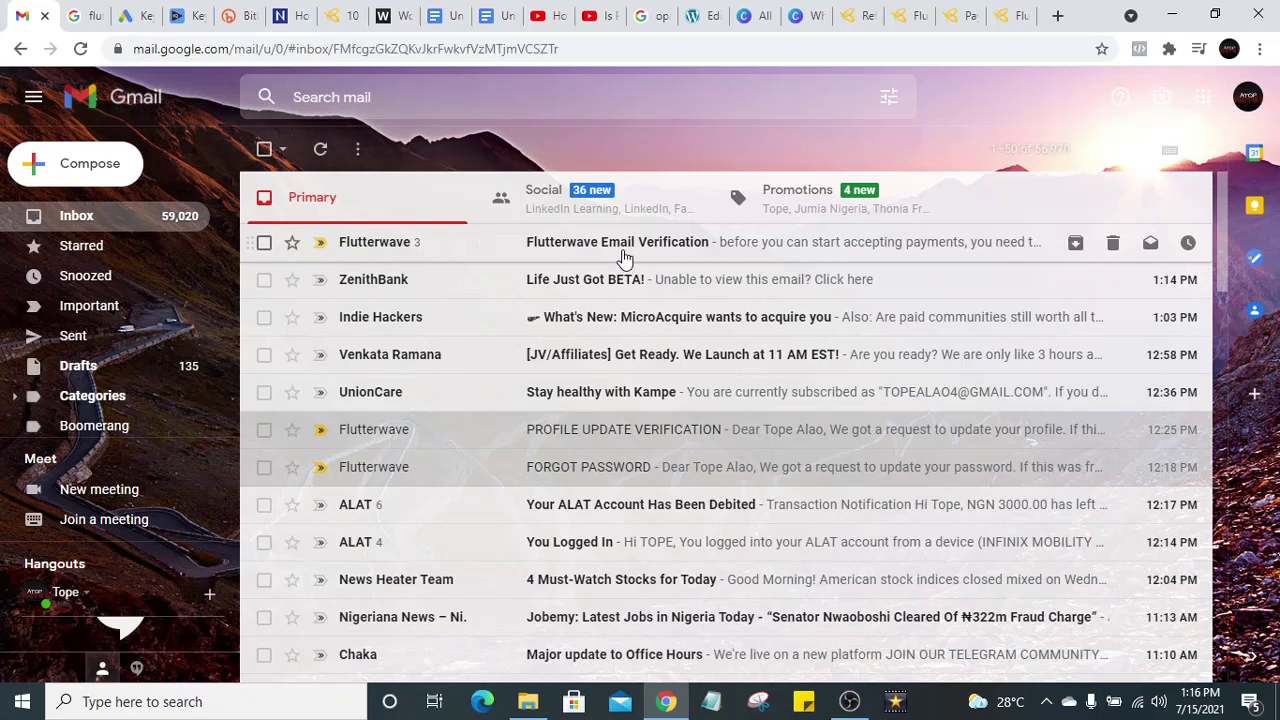
{"action": "scroll", "coordinate": [900, 555], "scroll_direction": "down", "scroll_amount": 3}
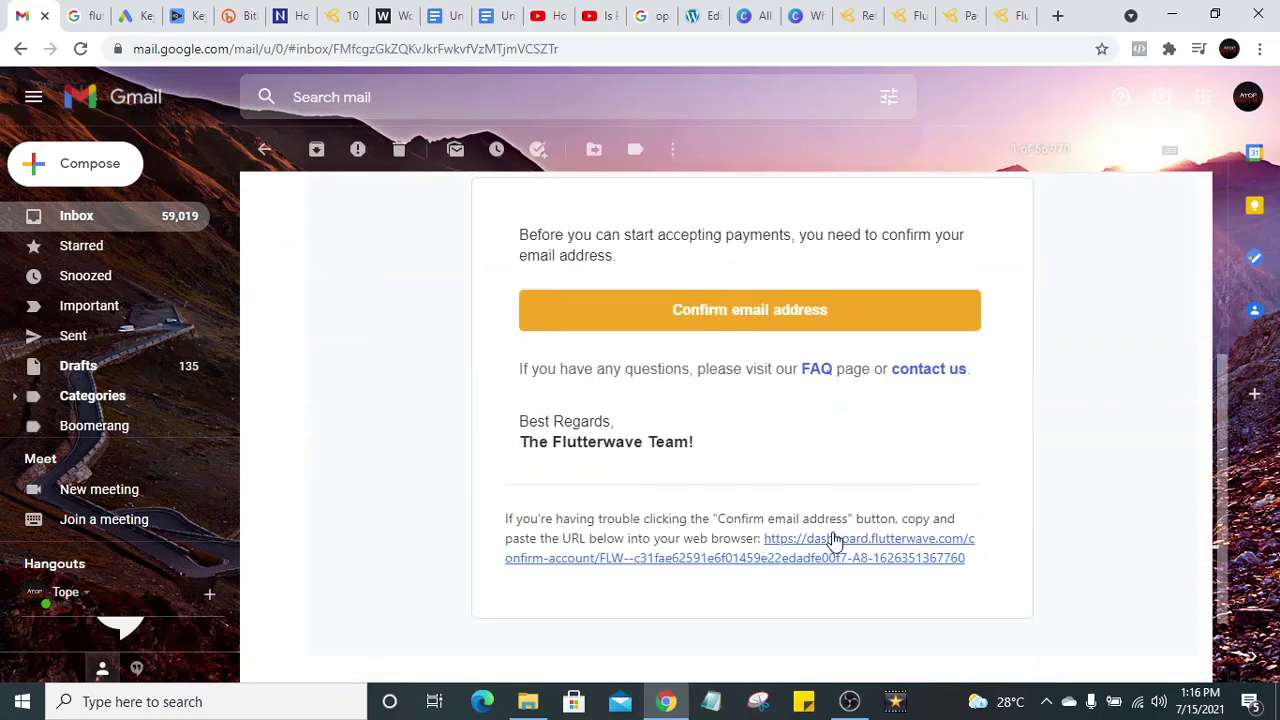
{"action": "left_click", "coordinate": [757, 279]}
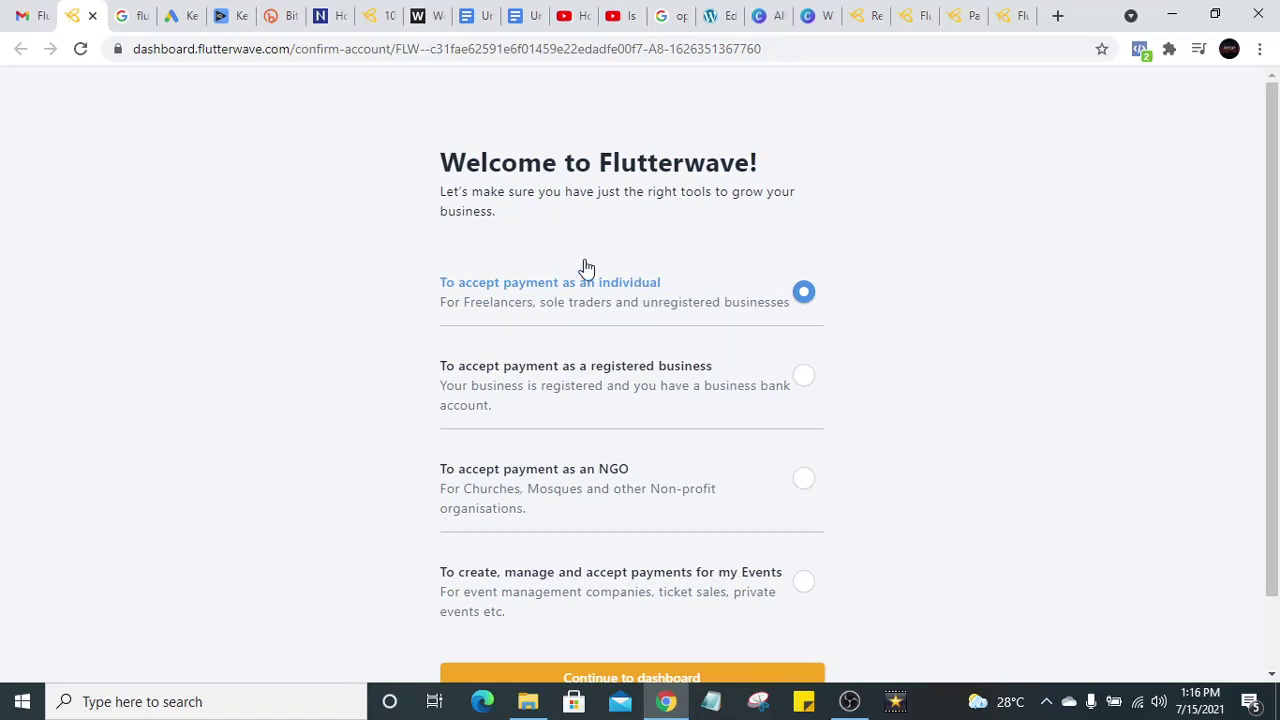
- Continue to the dashboard with the account type set to accepting payment as an individual
{"action": "scroll", "coordinate": [1043, 314], "scroll_direction": "down", "scroll_amount": 1}
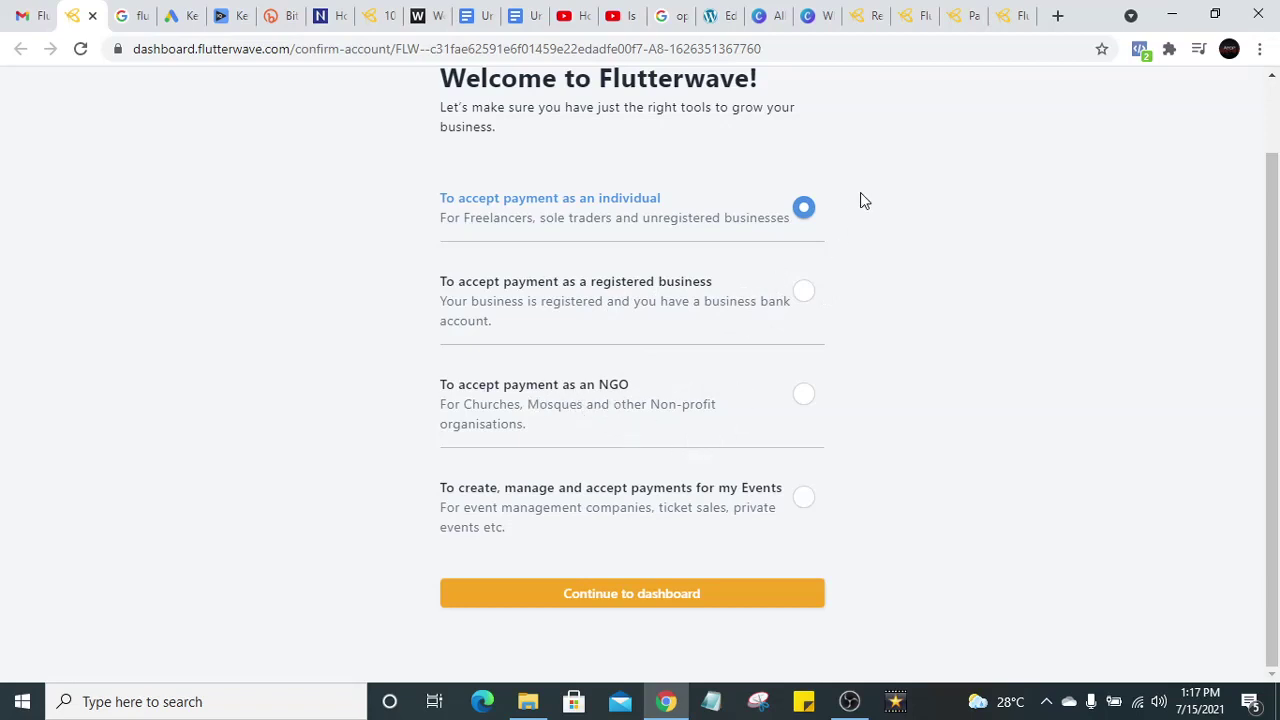
{"action": "left_click", "coordinate": [670, 596]}
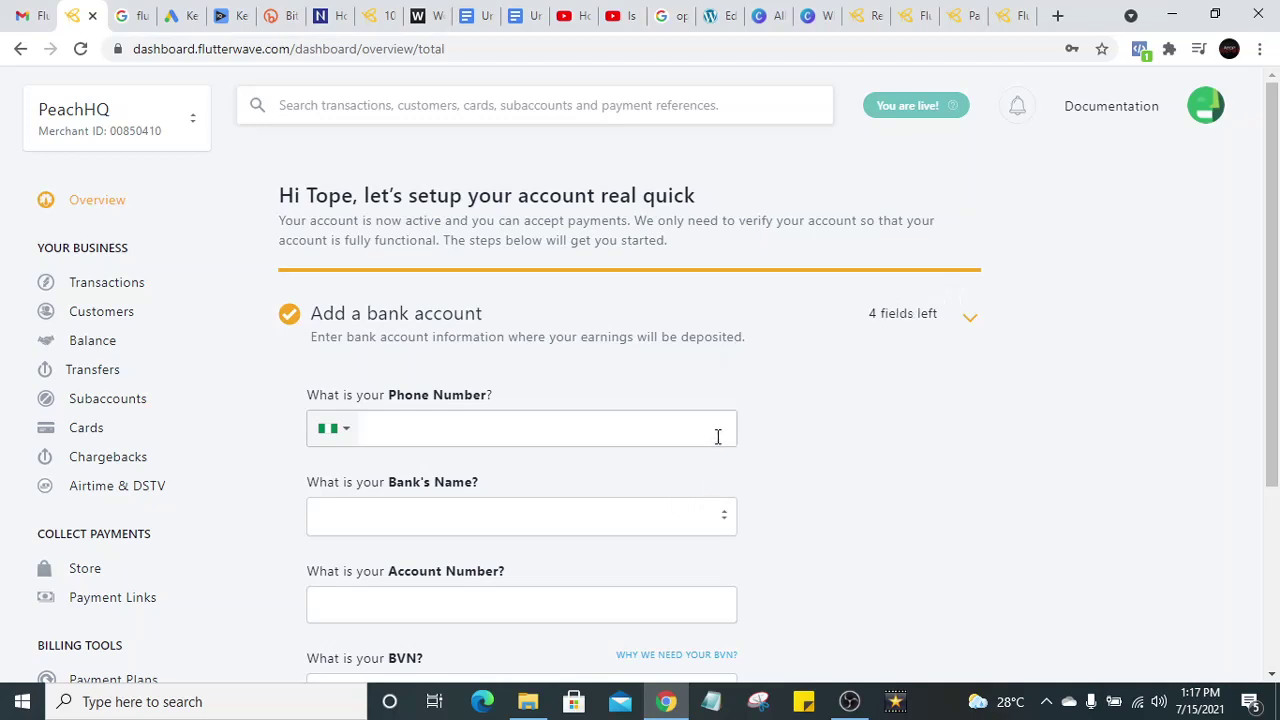
- Enter the phone number and submit the one-time verification code sent to it
{"action": "left_click", "coordinate": [455, 439]}
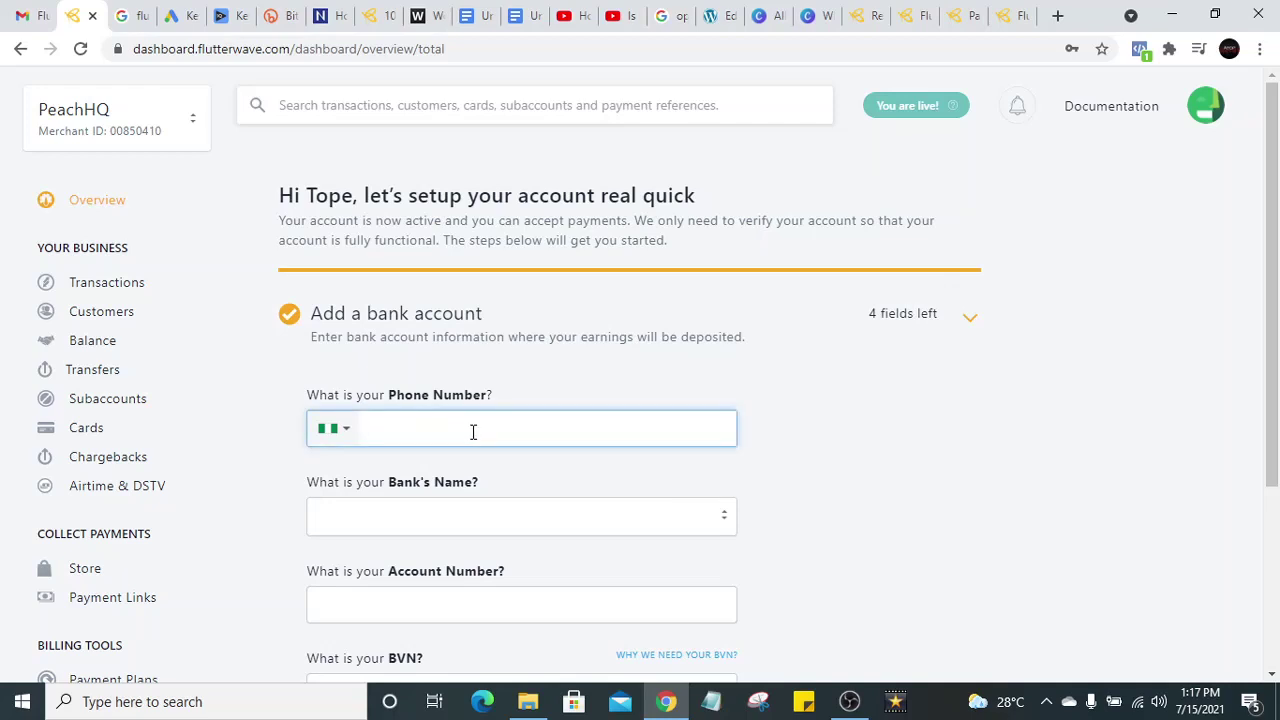
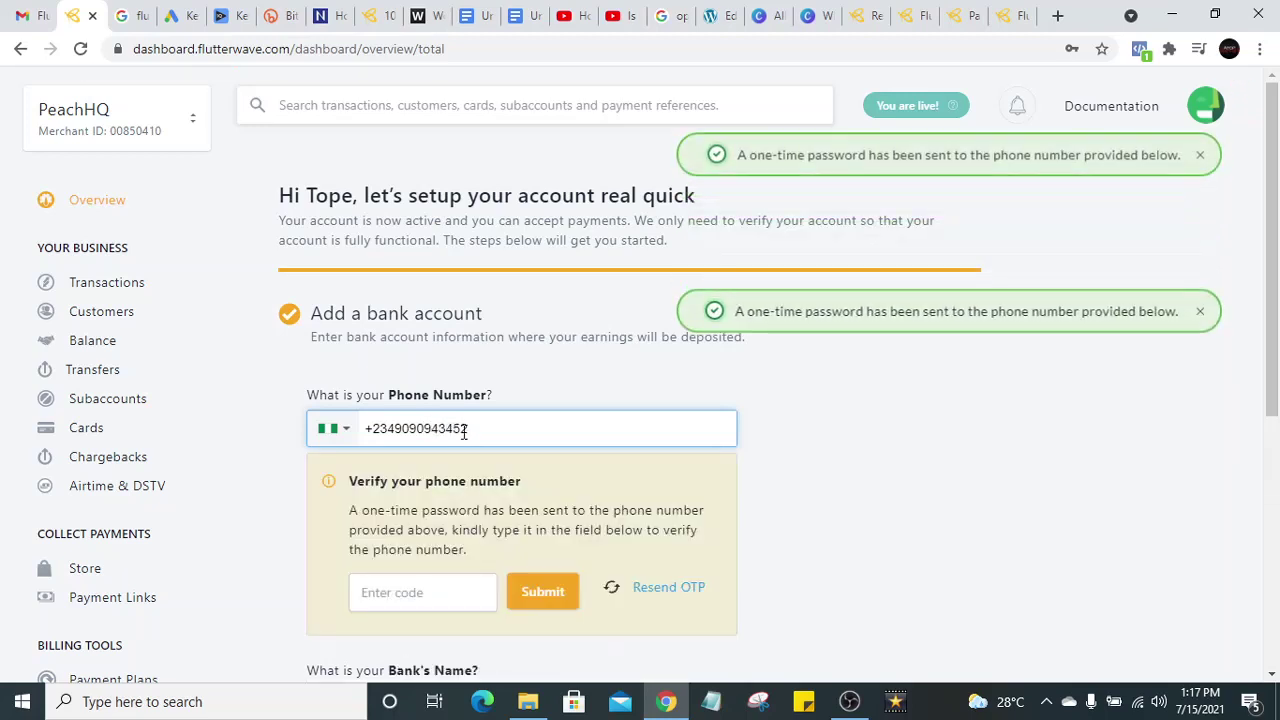
{"action": "scroll", "coordinate": [805, 494], "scroll_direction": "down", "scroll_amount": 1}
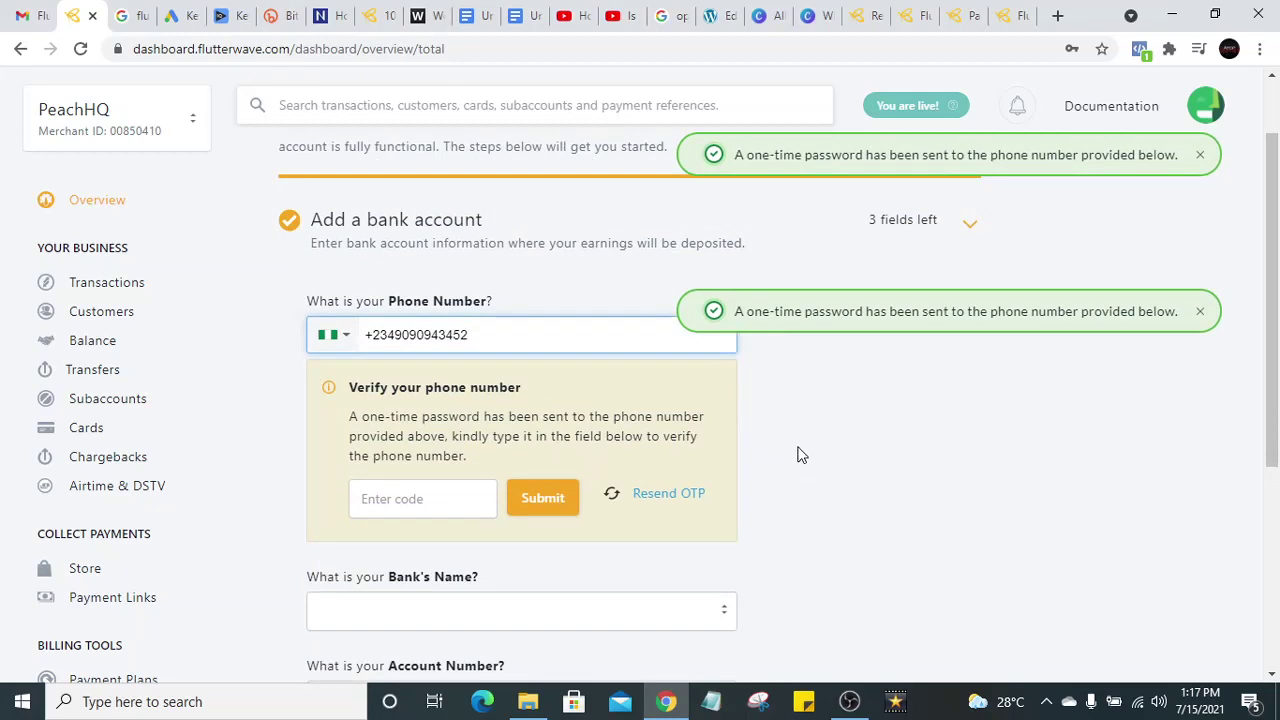
{"action": "scroll", "coordinate": [750, 443], "scroll_direction": "down", "scroll_amount": 2}
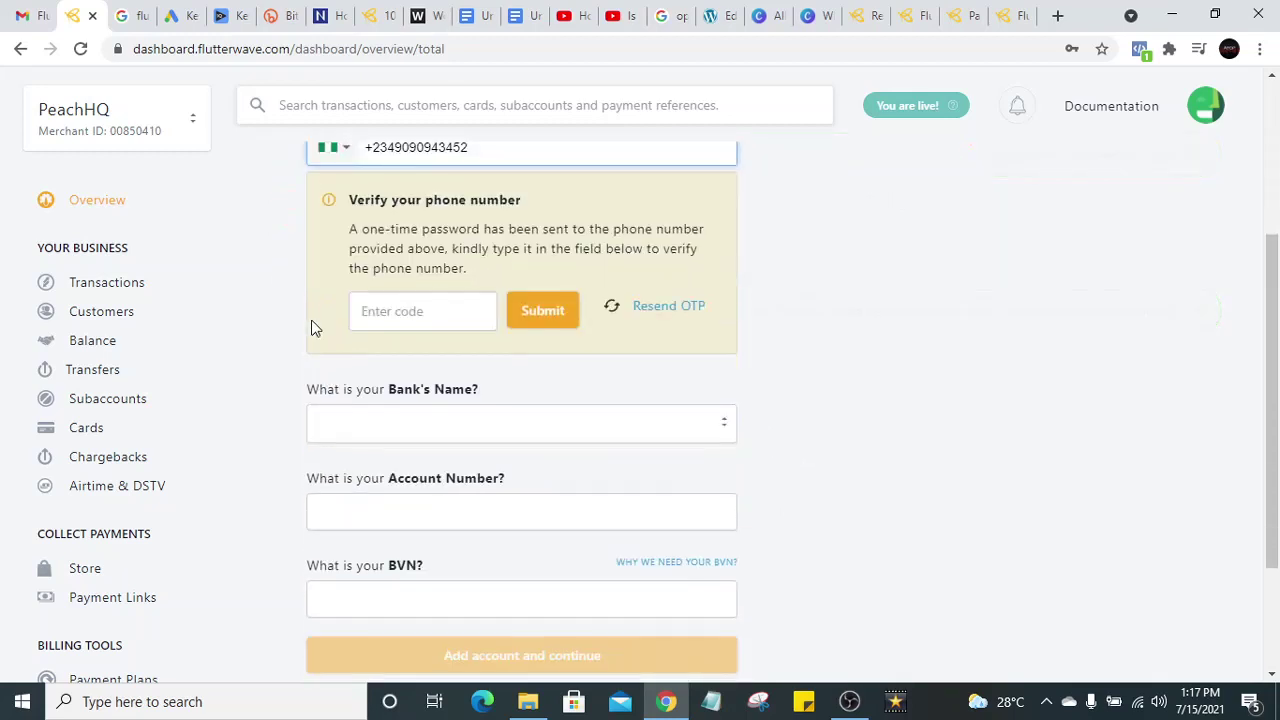
{"action": "left_click", "coordinate": [411, 310]}
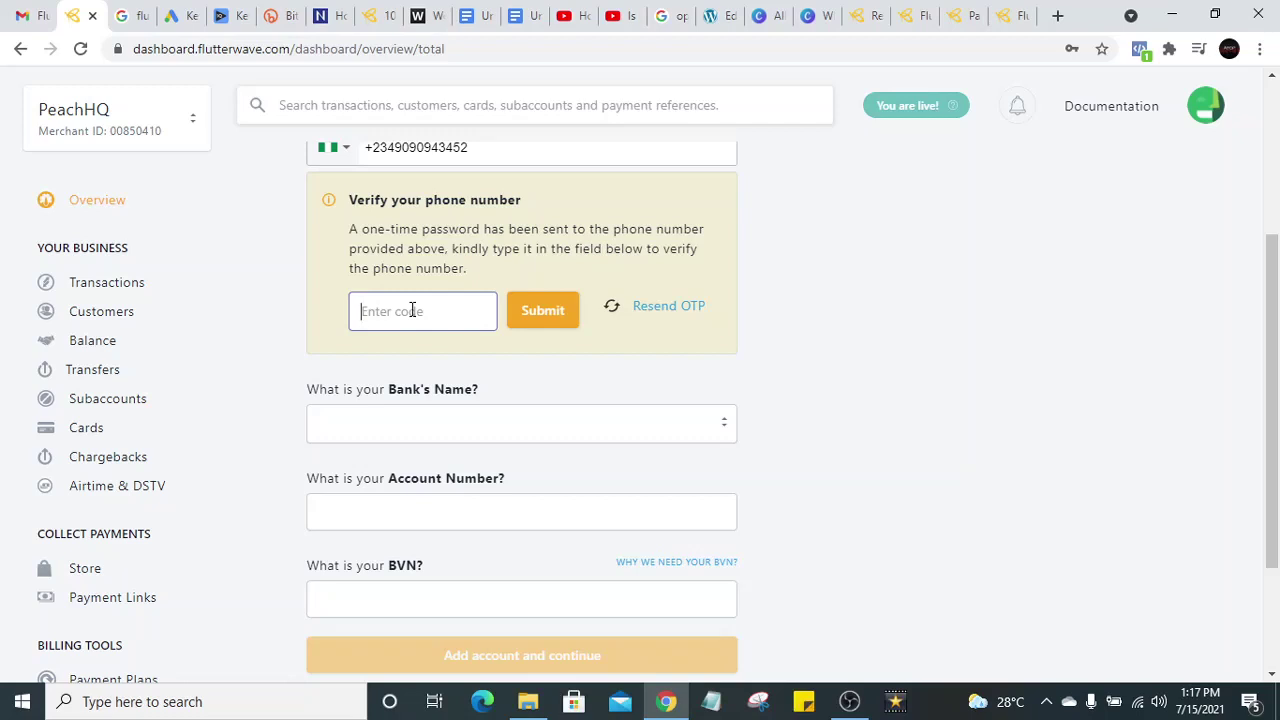
{"action": "left_click", "coordinate": [518, 320]}
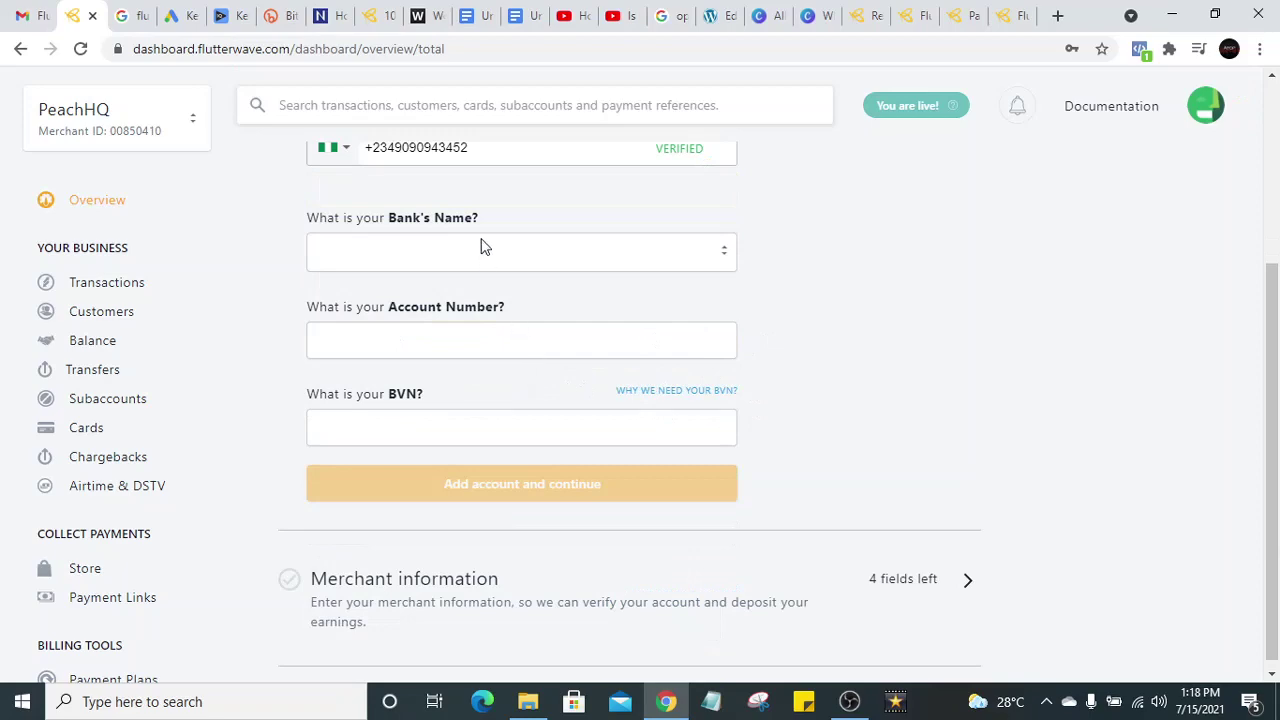
- Choose First Bank PLC as the bank
{"action": "left_click", "coordinate": [488, 268]}
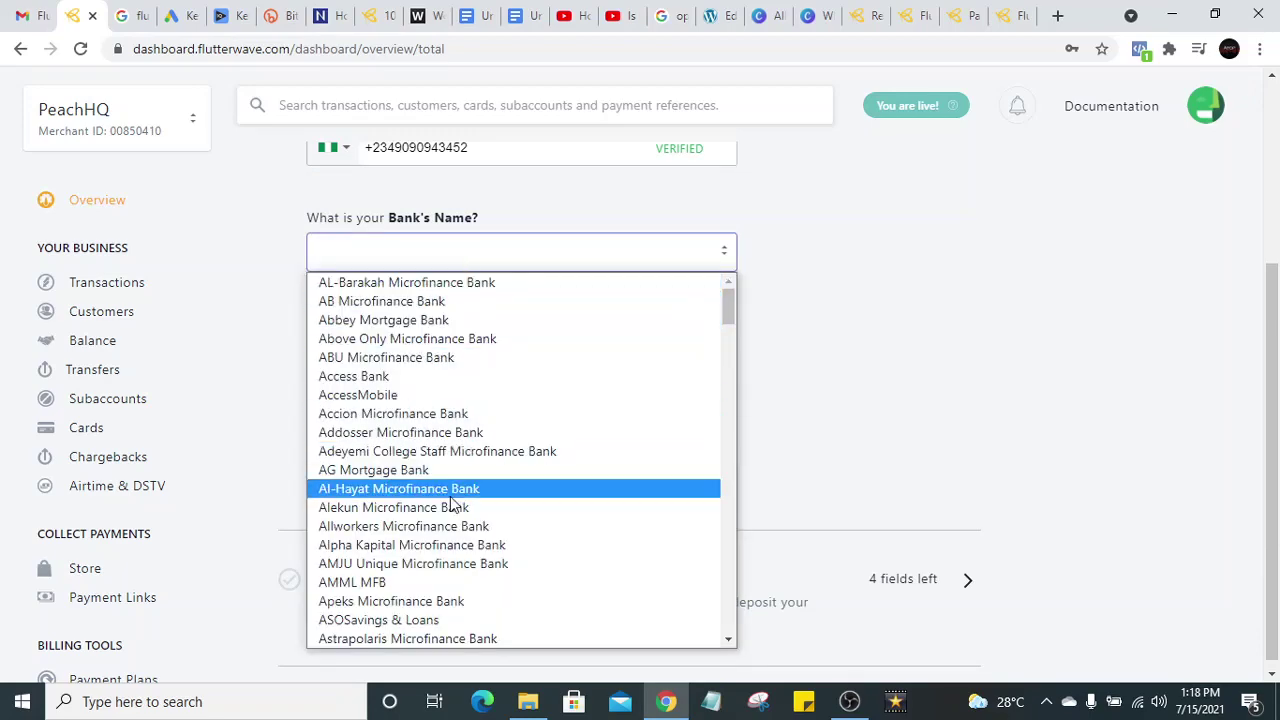
{"action": "scroll", "coordinate": [486, 505], "scroll_direction": "down", "scroll_amount": 4}
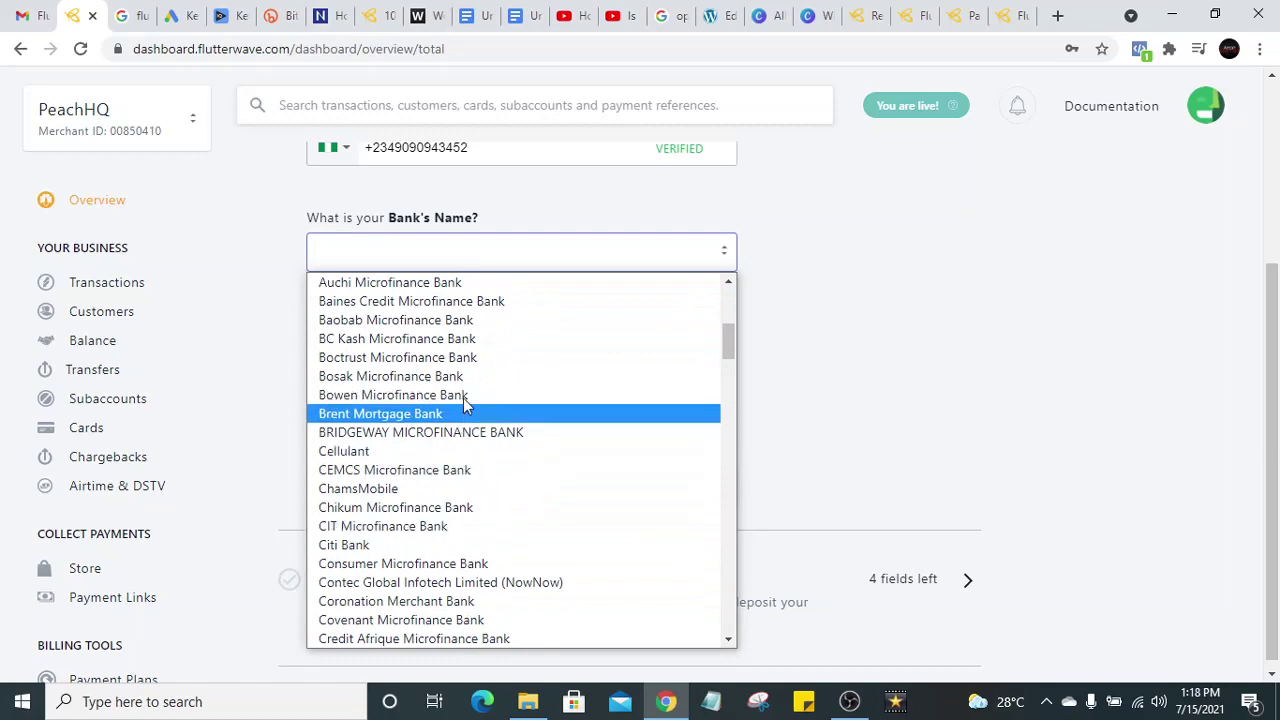
{"action": "scroll", "coordinate": [440, 380], "scroll_direction": "up", "scroll_amount": 4}
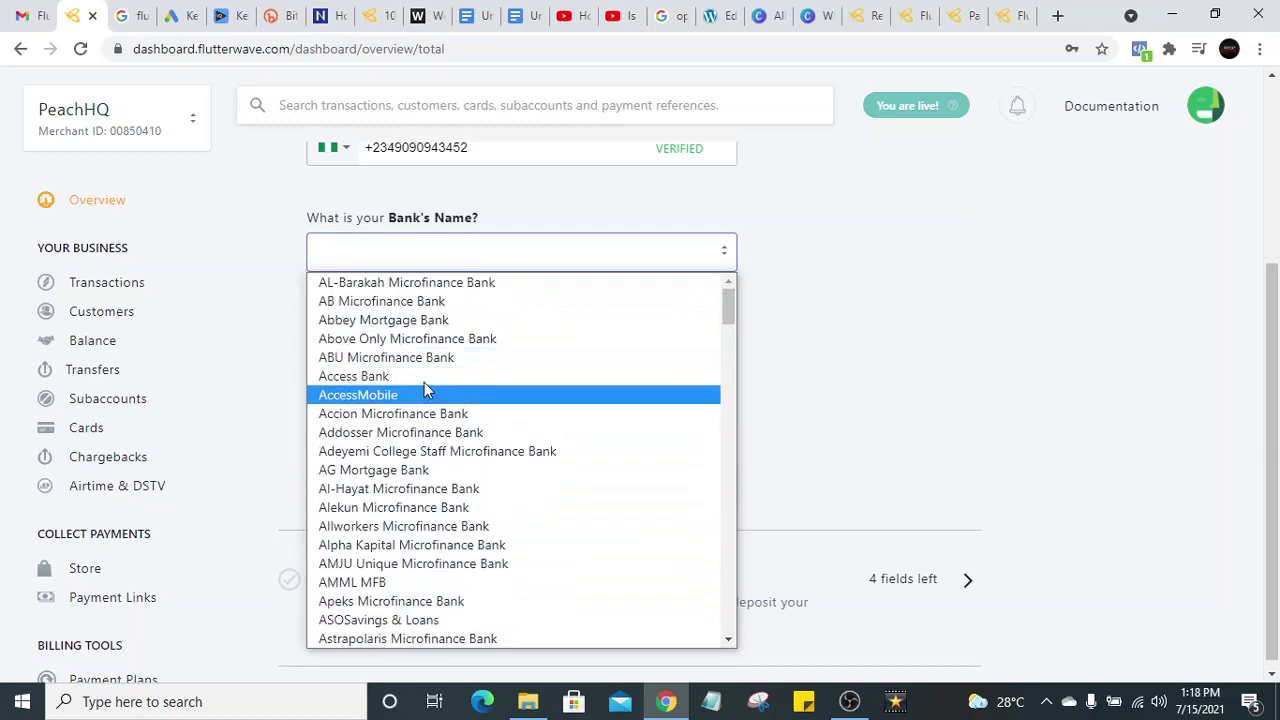
{"action": "scroll", "coordinate": [425, 510], "scroll_direction": "down", "scroll_amount": 15}
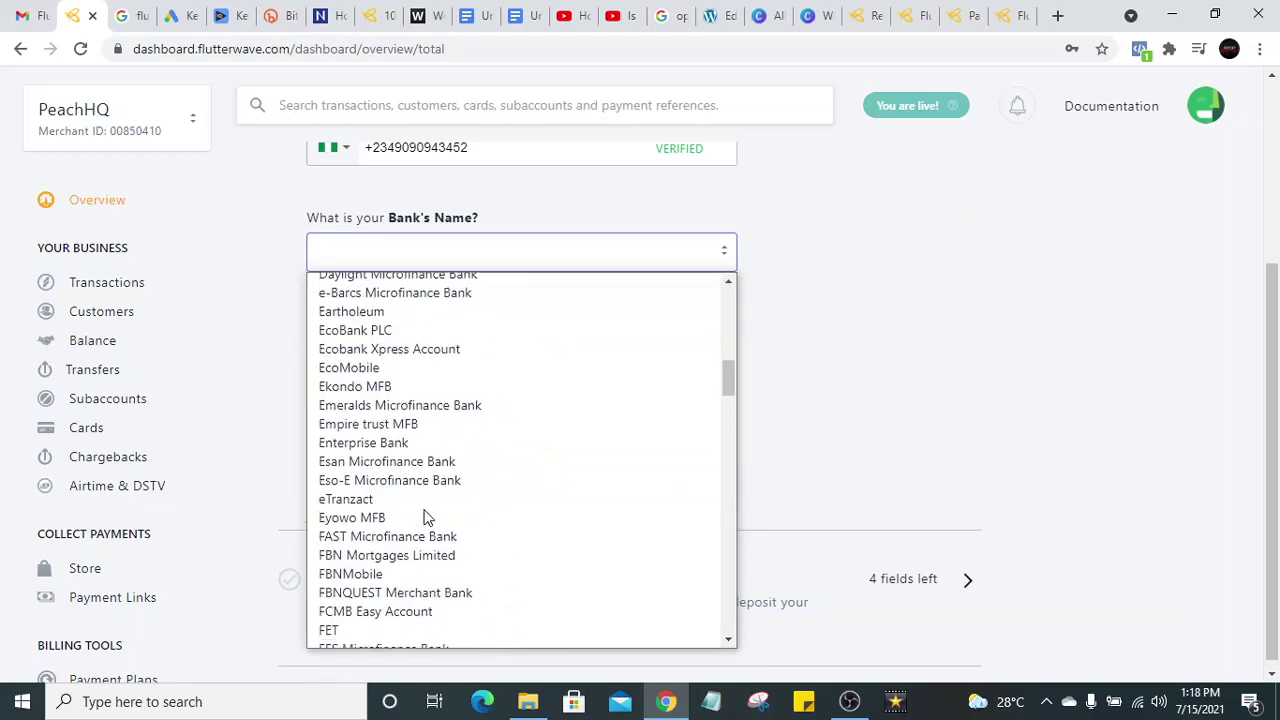
{"action": "type", "text": "fi"}
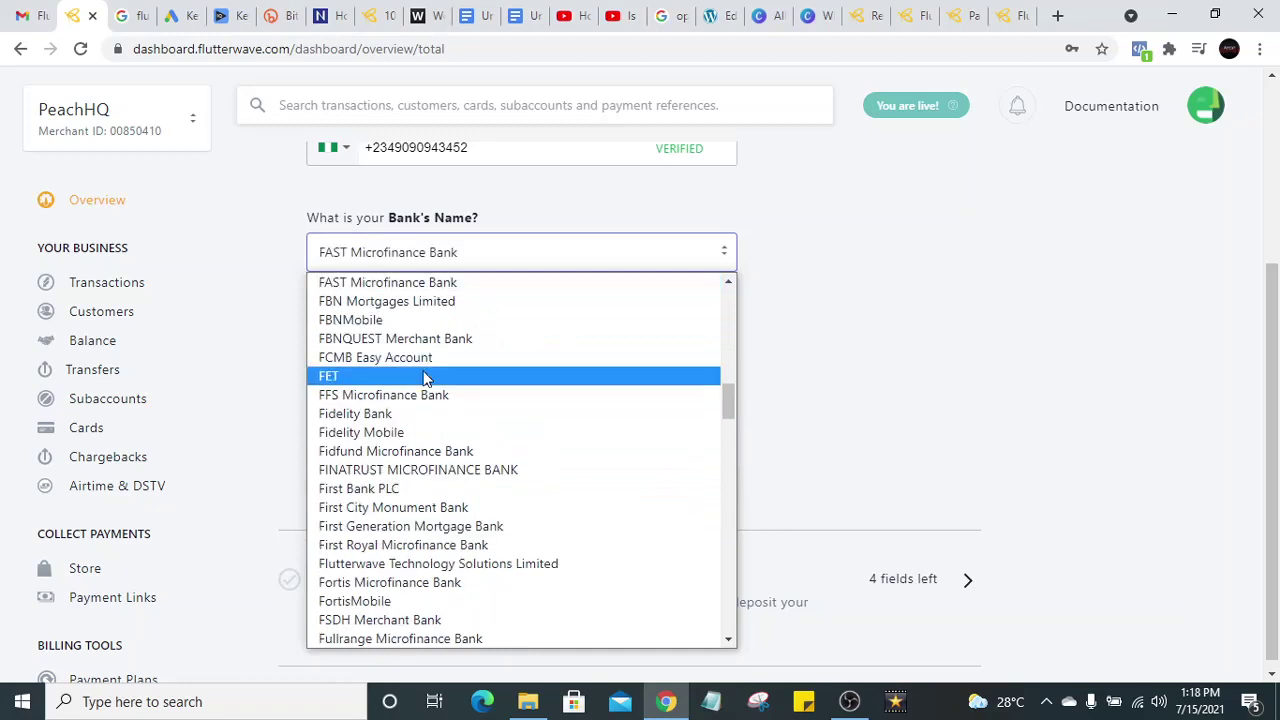
{"action": "key", "text": "Down"}
{"action": "key", "text": "Down"}
{"action": "key", "text": "Down"}
{"action": "key", "text": "Down"}
{"action": "key", "text": "Down"}
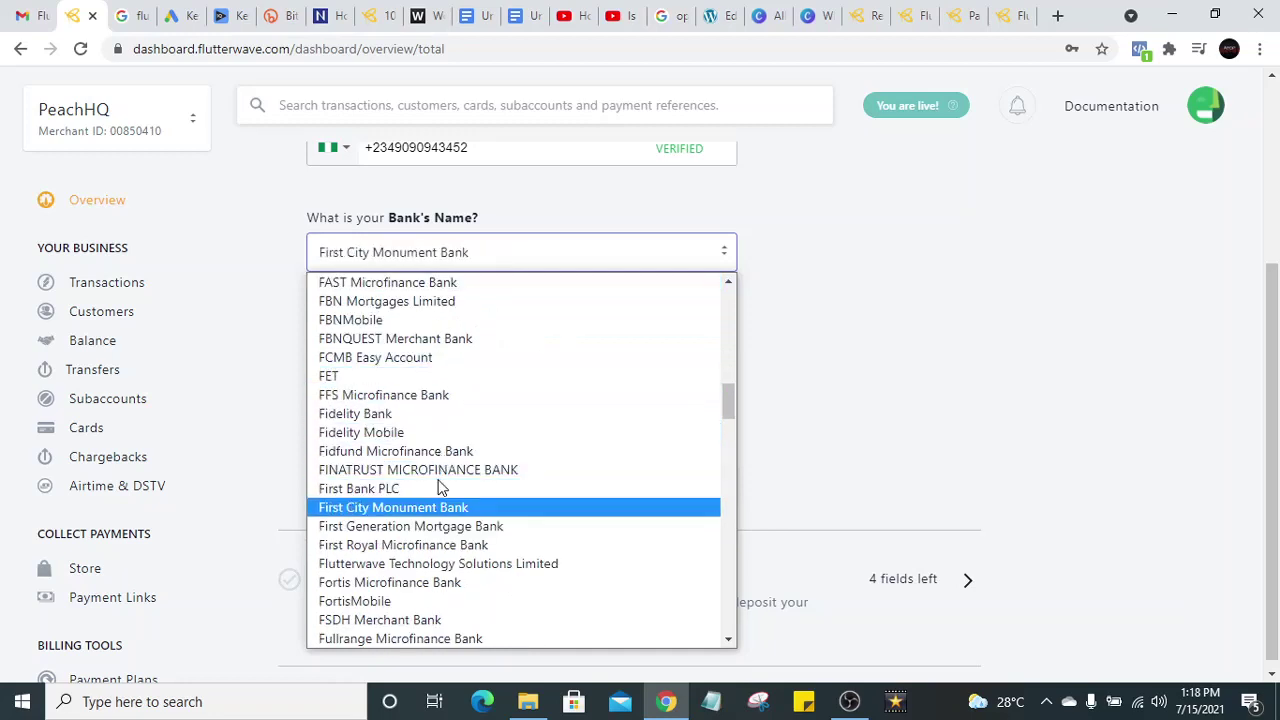
{"action": "left_click", "coordinate": [433, 492]}
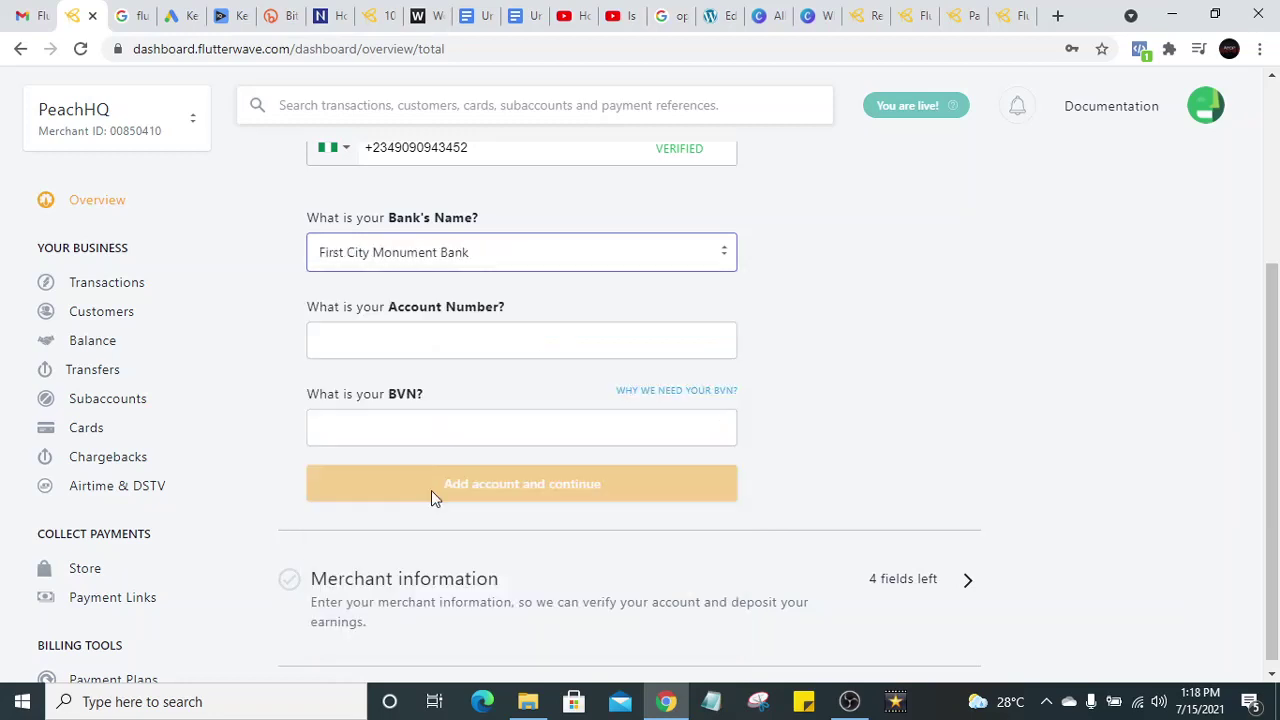
- Enter the bank account number and move on to the Merchant information form
{"action": "left_click", "coordinate": [414, 343]}
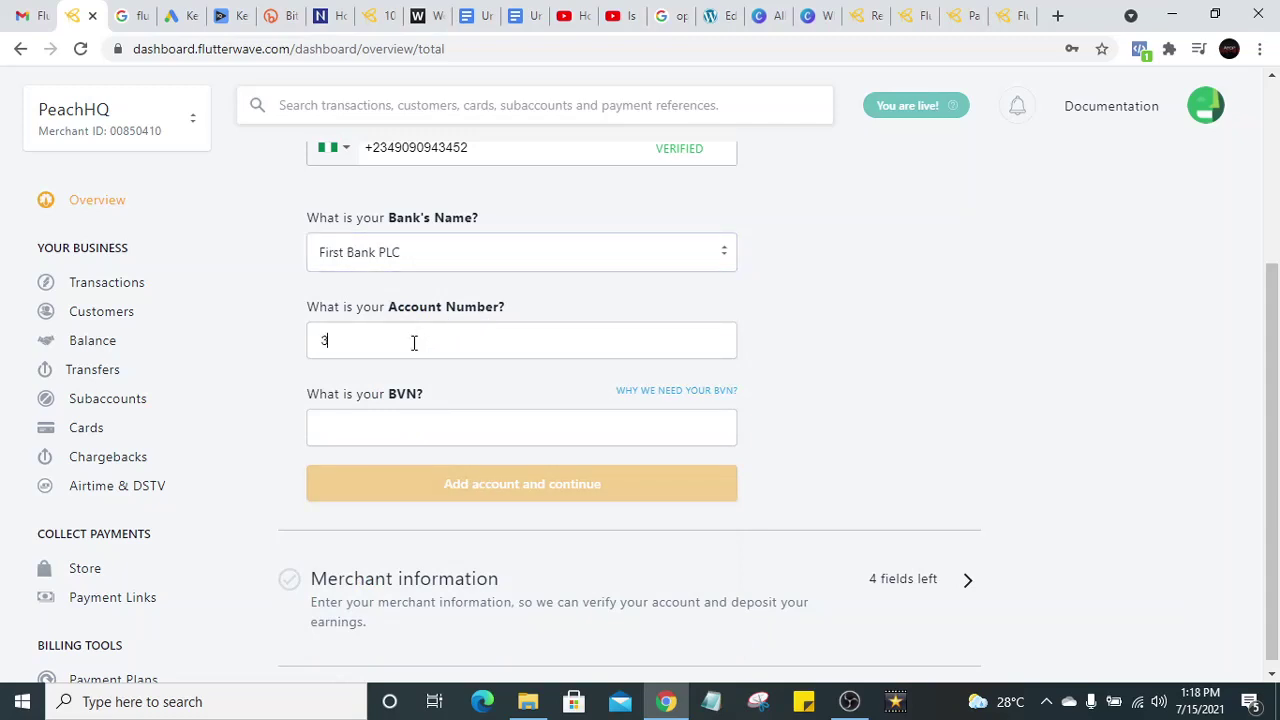
{"action": "left_click", "coordinate": [425, 428]}
{"action": "scroll", "coordinate": [950, 415], "scroll_direction": "down", "scroll_amount": 1}
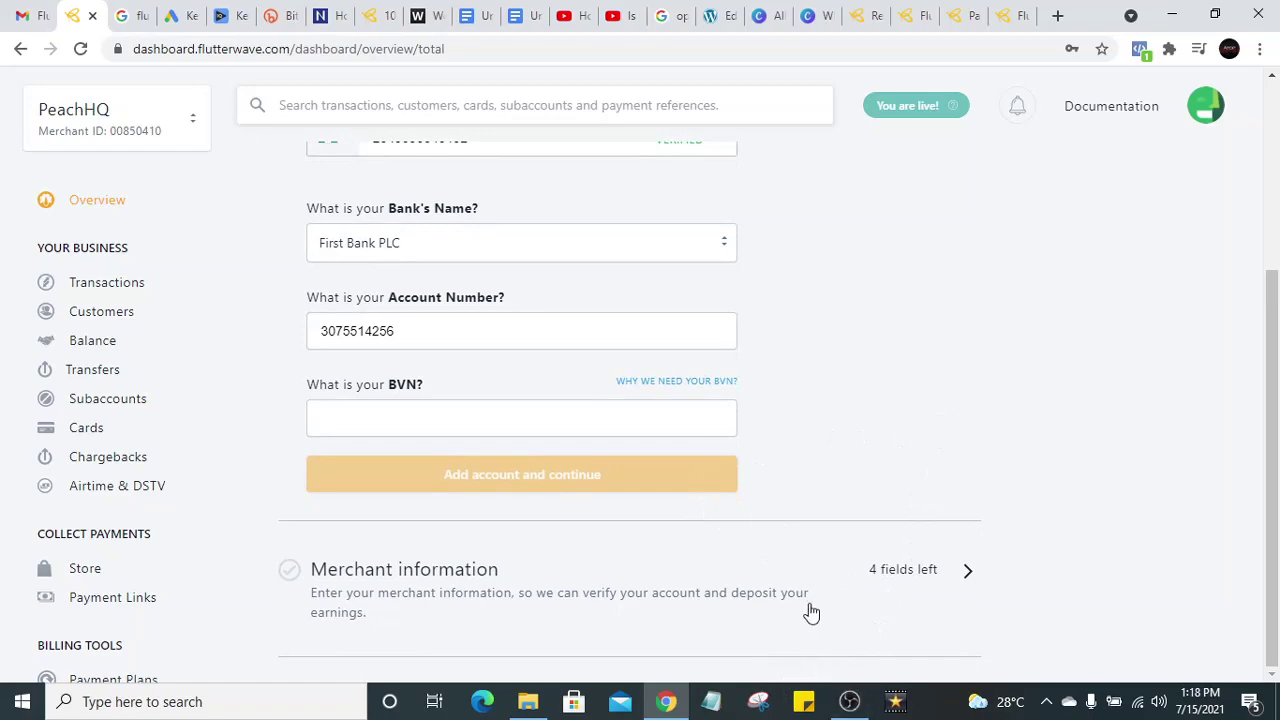
{"action": "left_click", "coordinate": [849, 699]}
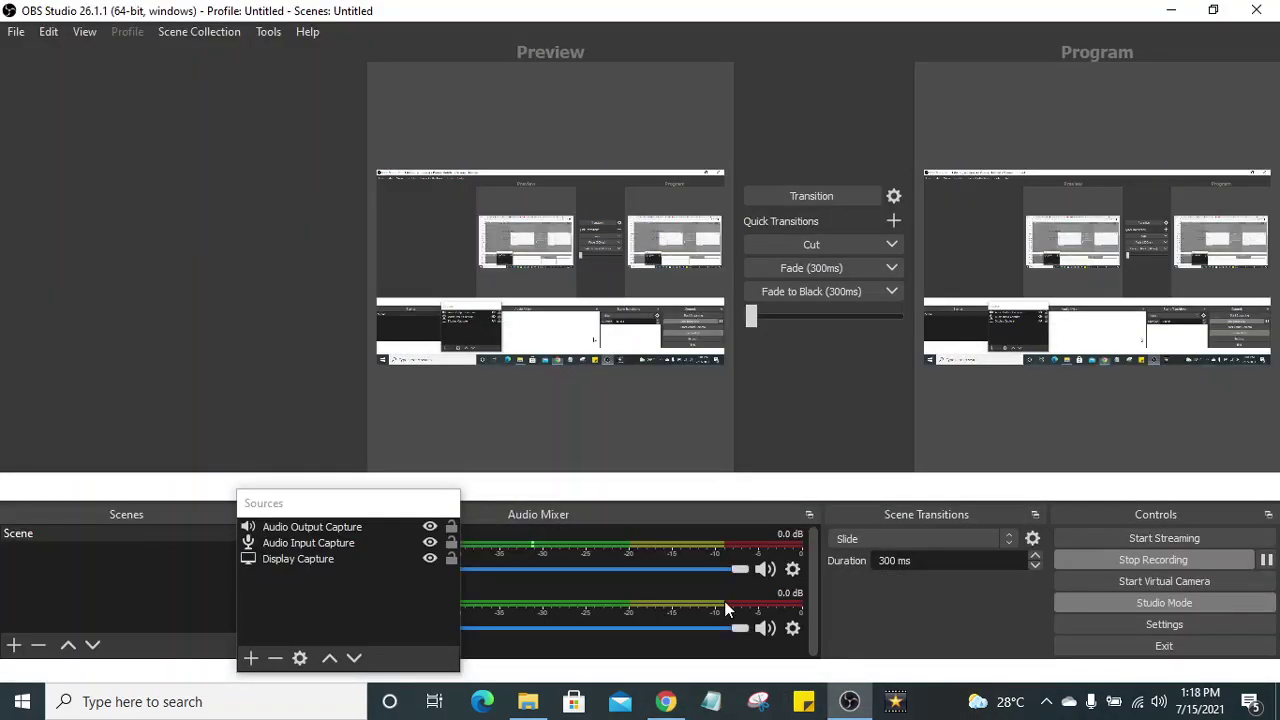
{"action": "left_click", "coordinate": [1265, 564]}
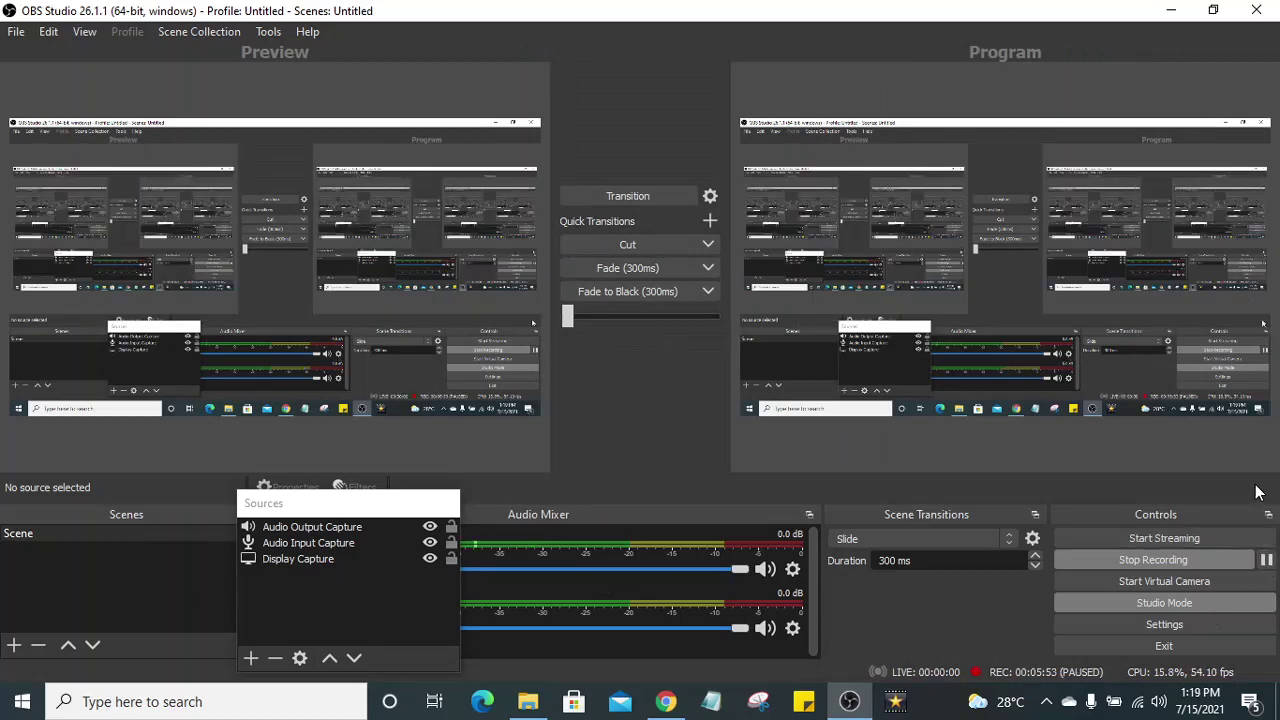
{"action": "left_click", "coordinate": [1263, 566]}
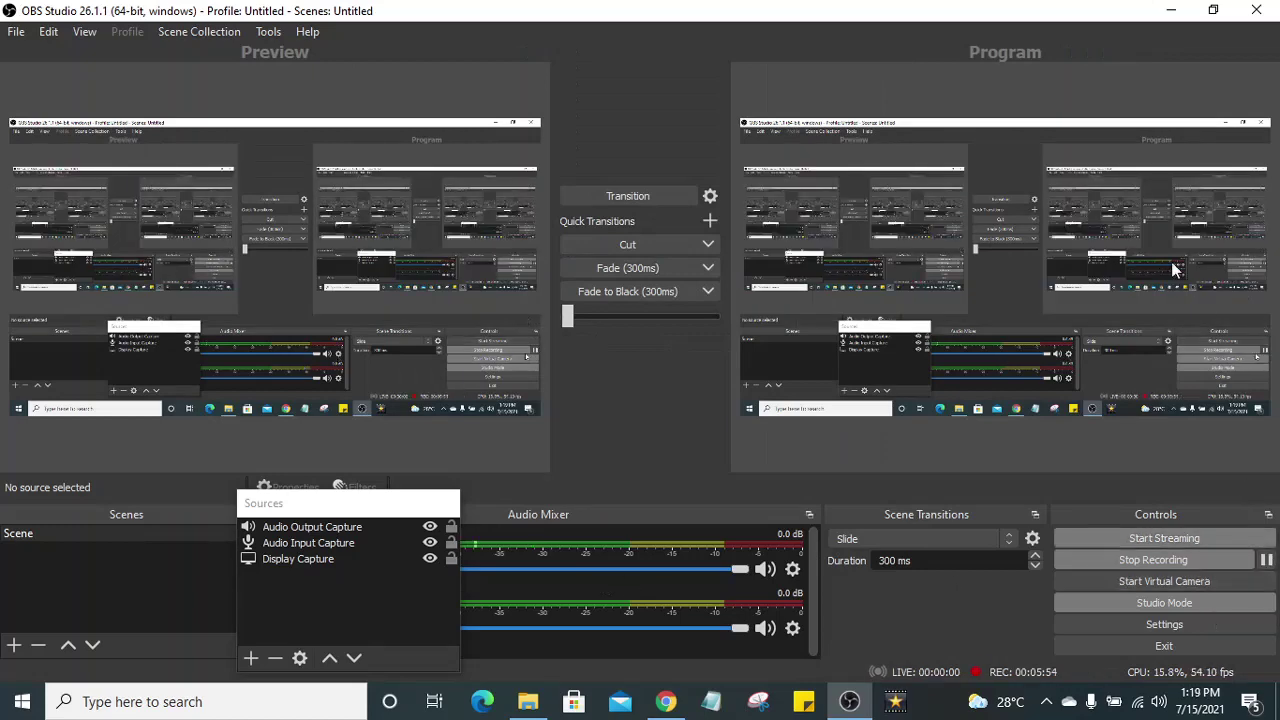
{"action": "left_click", "coordinate": [1171, 10]}
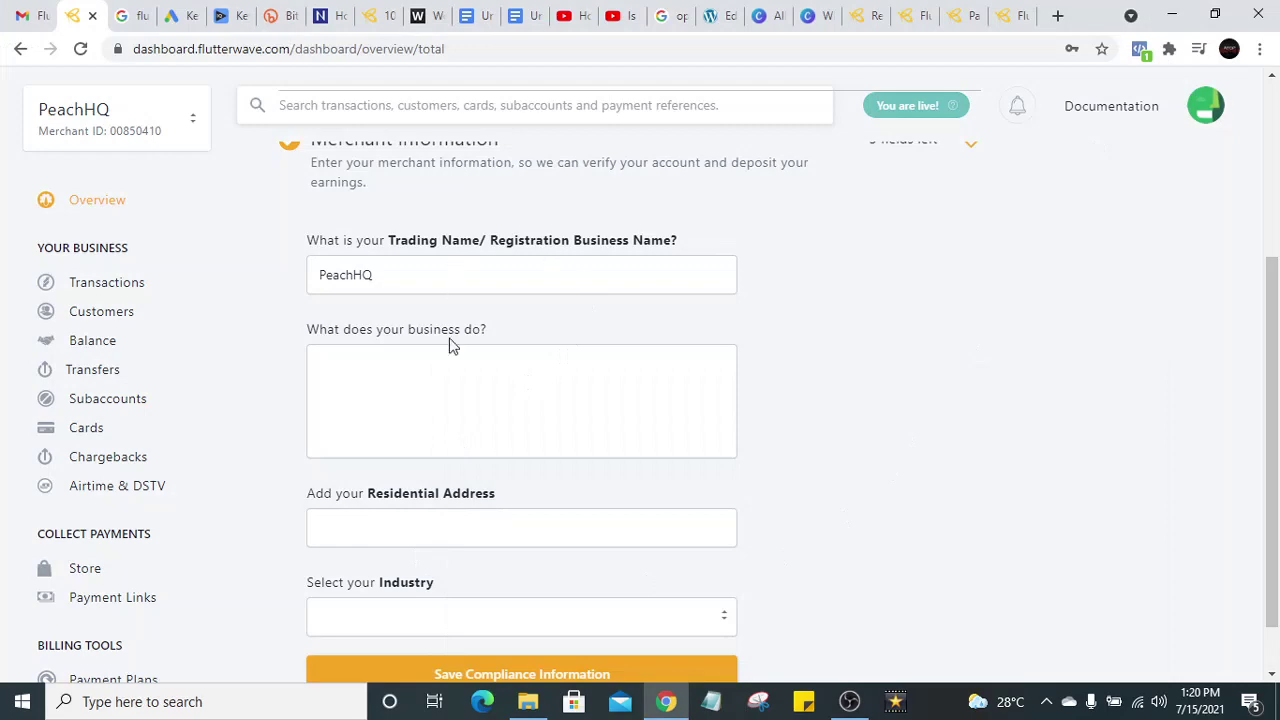
- Start the business description with 'Online sto', correcting its capitalisation
{"action": "scroll", "coordinate": [795, 300], "scroll_direction": "up", "scroll_amount": 1}
{"action": "scroll", "coordinate": [792, 300], "scroll_direction": "up", "scroll_amount": 1}
{"action": "scroll", "coordinate": [792, 300], "scroll_direction": "down", "scroll_amount": 2}
{"action": "scroll", "coordinate": [775, 298], "scroll_direction": "up", "scroll_amount": 2}
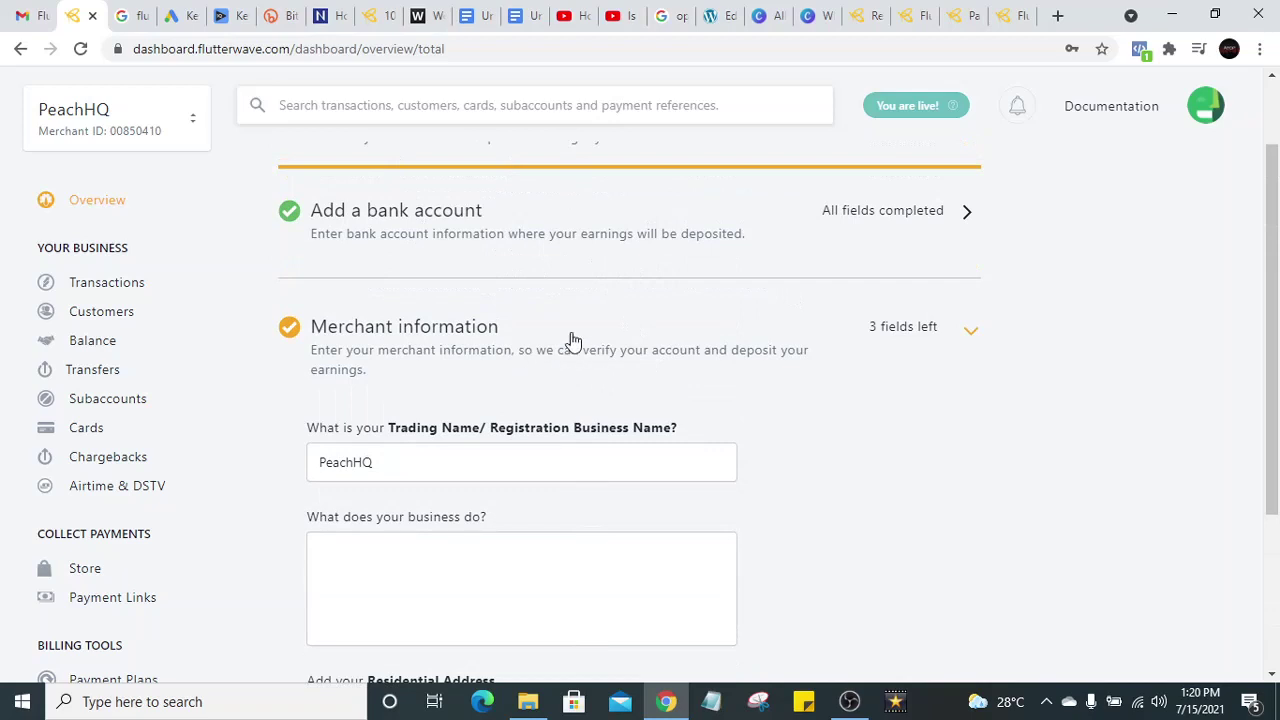
{"action": "scroll", "coordinate": [814, 420], "scroll_direction": "down", "scroll_amount": 1}
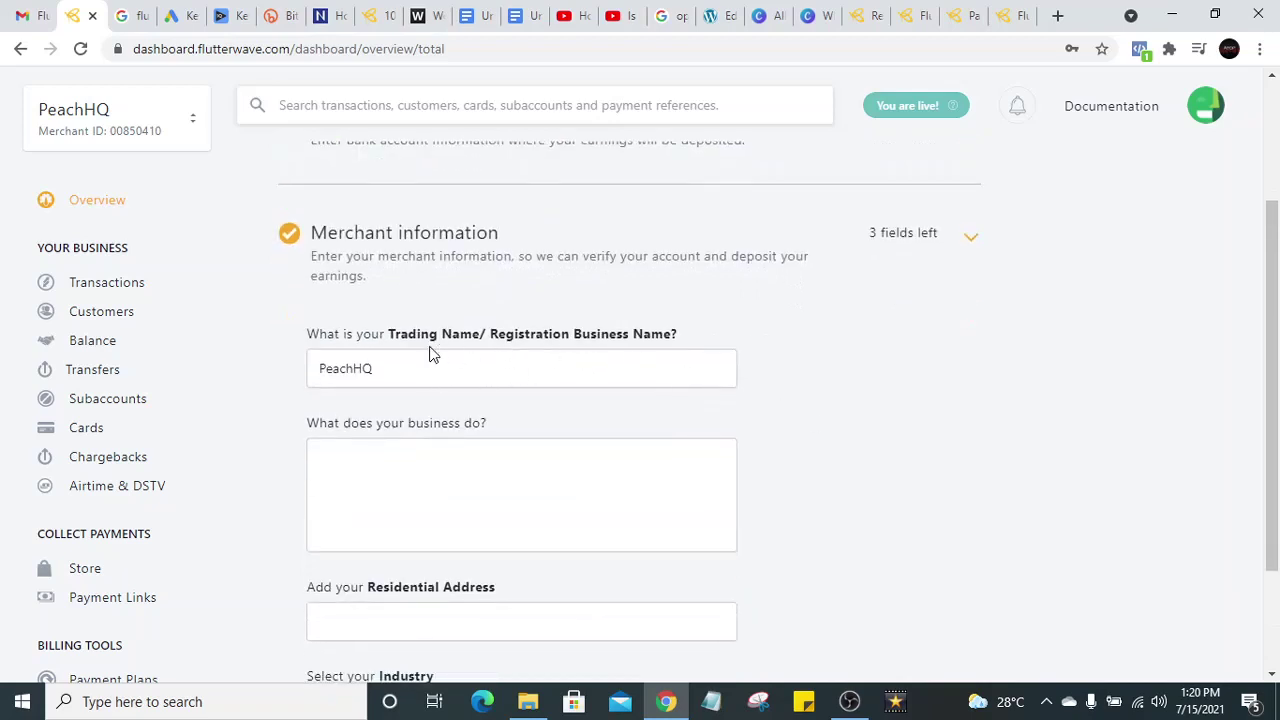
{"action": "scroll", "coordinate": [817, 377], "scroll_direction": "down", "scroll_amount": 2}
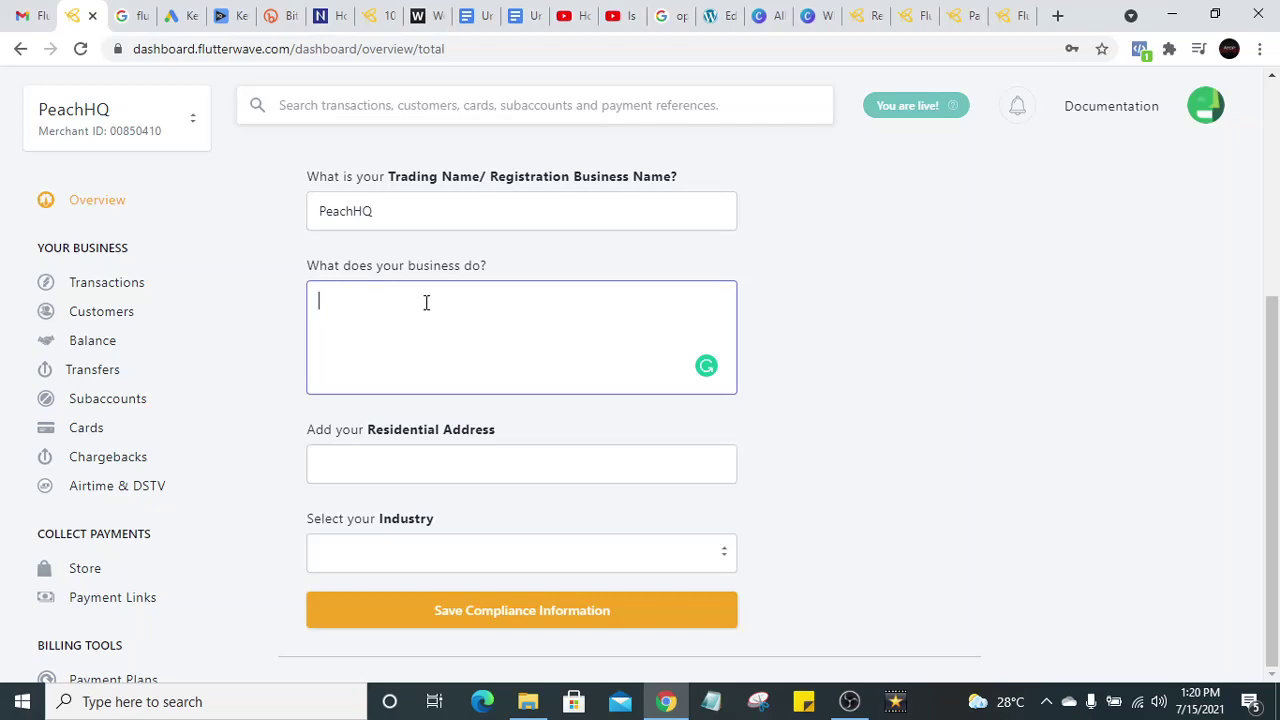
{"action": "type", "text": "oNLINE"}
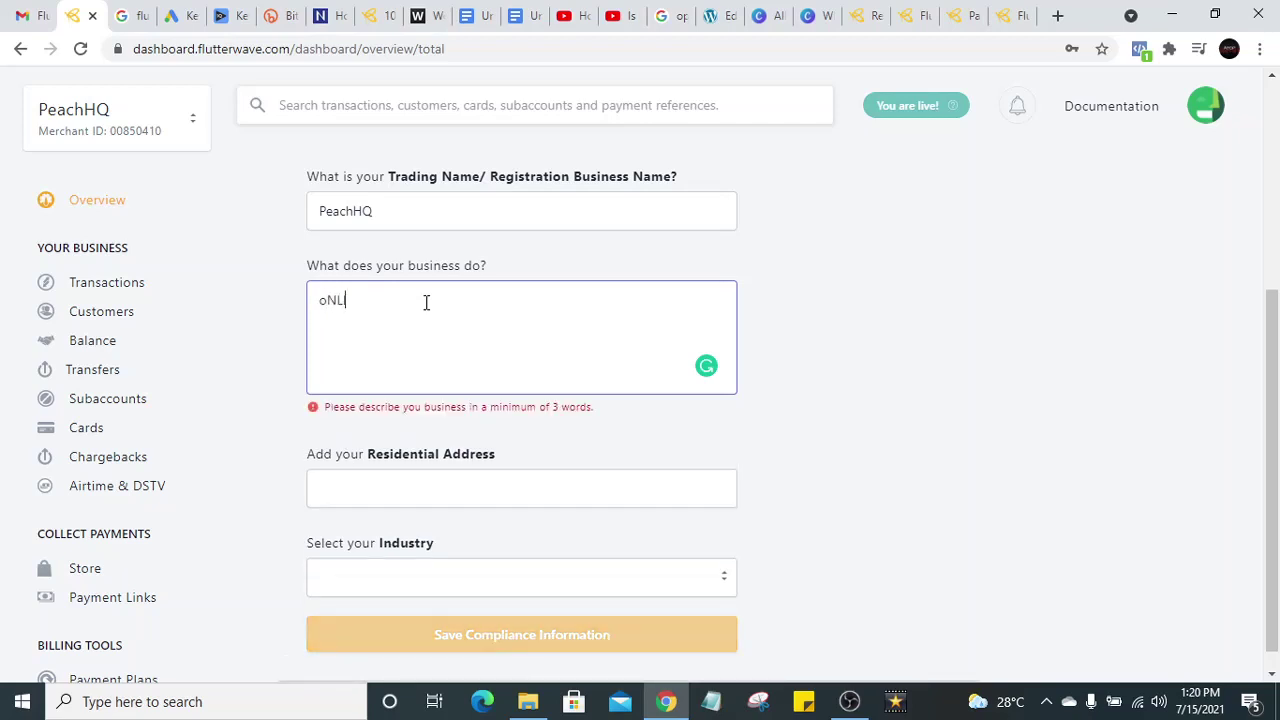
{"action": "key", "text": "BackSpace"}
{"action": "key", "text": "BackSpace"}
{"action": "key", "text": "BackSpace"}
{"action": "key", "text": "BackSpace"}
{"action": "key", "text": "BackSpace"}
{"action": "type", "text": "NLINE"}
{"action": "key", "text": "ctrl+a"}
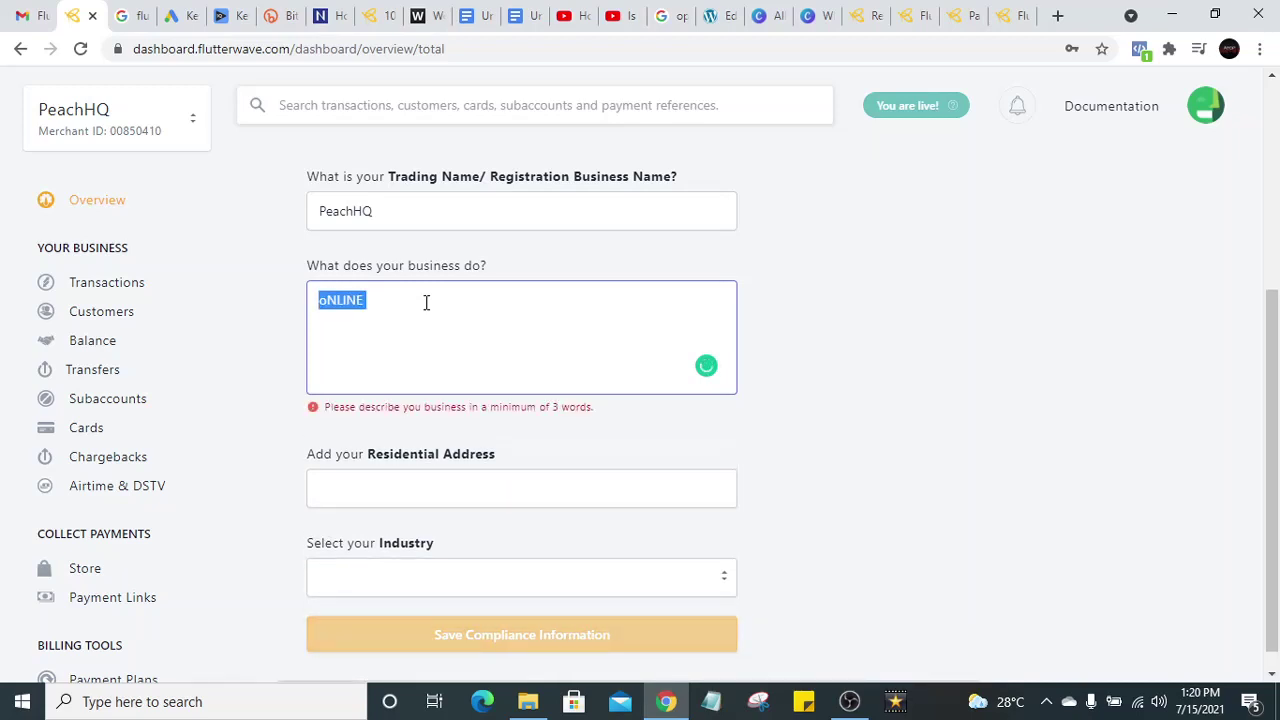
{"action": "type", "text": "Onli"}
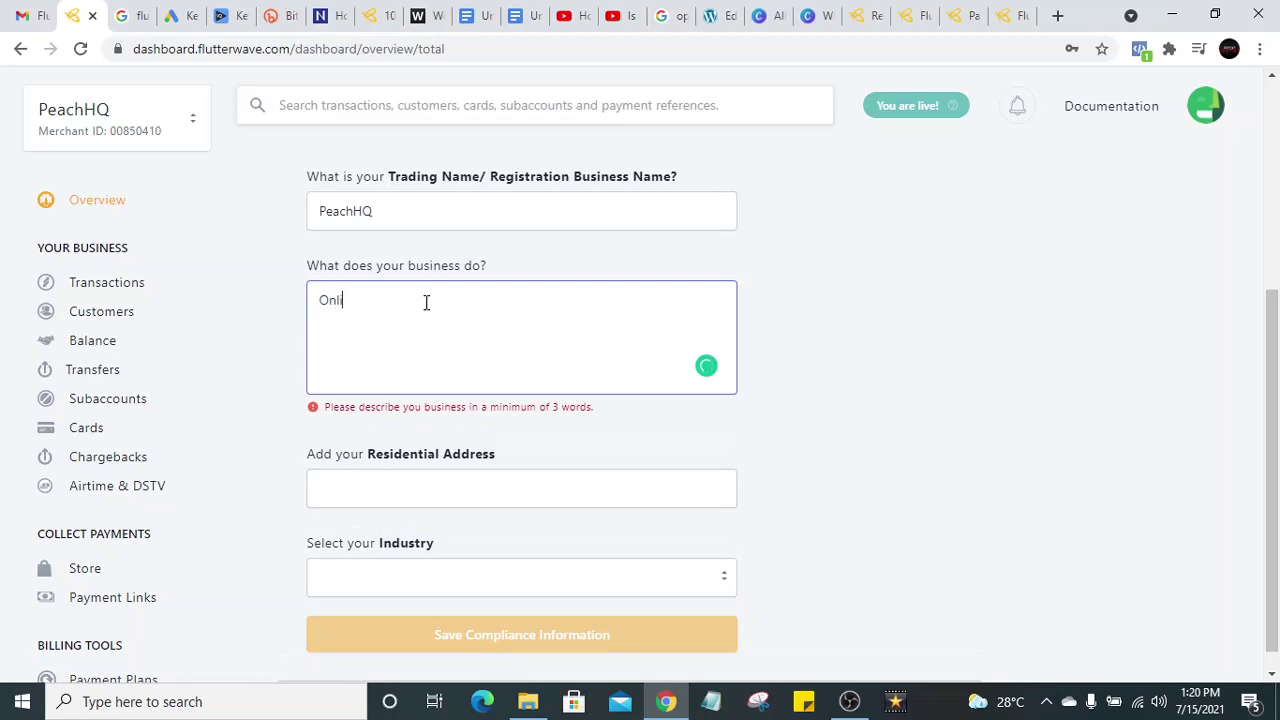
{"action": "type", "text": "ne sto"}
- Add 'Baby' and fix the letter case so the description reads 'Baby online store'
{"action": "type", "text": "Baby"}
{"action": "left_click", "coordinate": [347, 317]}
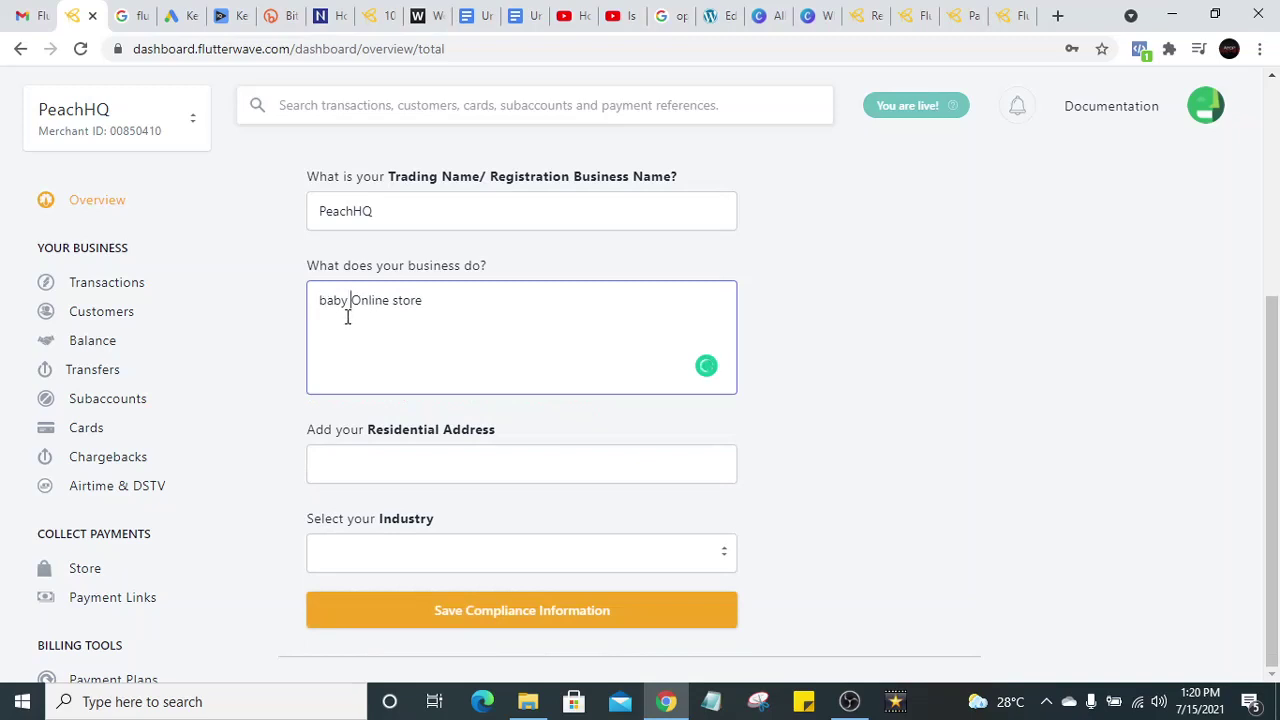
{"action": "key", "text": "BackSpace"}
{"action": "type", "text": "O"}
{"action": "key", "text": "BackSpace"}
{"action": "type", "text": "o"}
{"action": "key", "text": "Left"}
{"action": "key", "text": "Left"}
{"action": "key", "text": "Left"}
{"action": "key", "text": "Left"}
{"action": "key", "text": "Left"}
{"action": "key", "text": "BackSpace"}
- Finish the description's capital B and enter STREET as the residential address
{"action": "type", "text": "B"}
{"action": "left_click", "coordinate": [380, 477]}
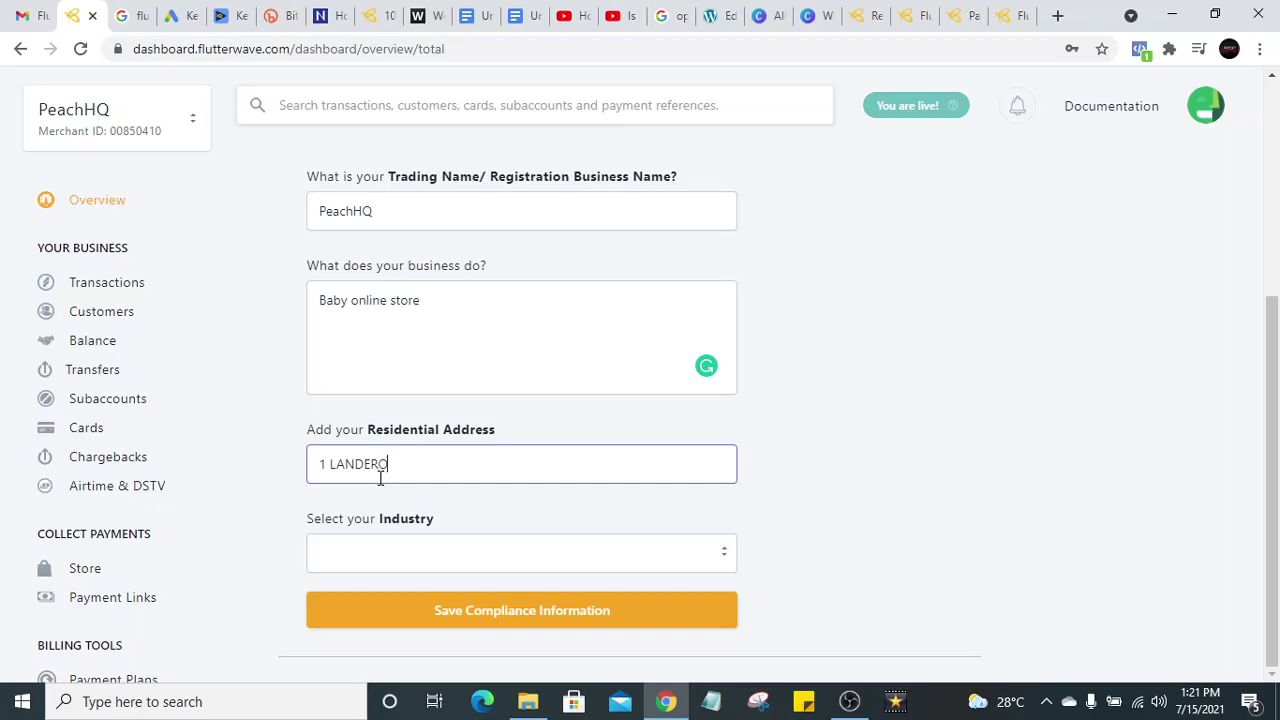
{"action": "type", "text": "STREET"}
- Choose Others as the industry and submit the compliance information
{"action": "left_click", "coordinate": [400, 552]}
{"action": "left_click", "coordinate": [788, 565]}
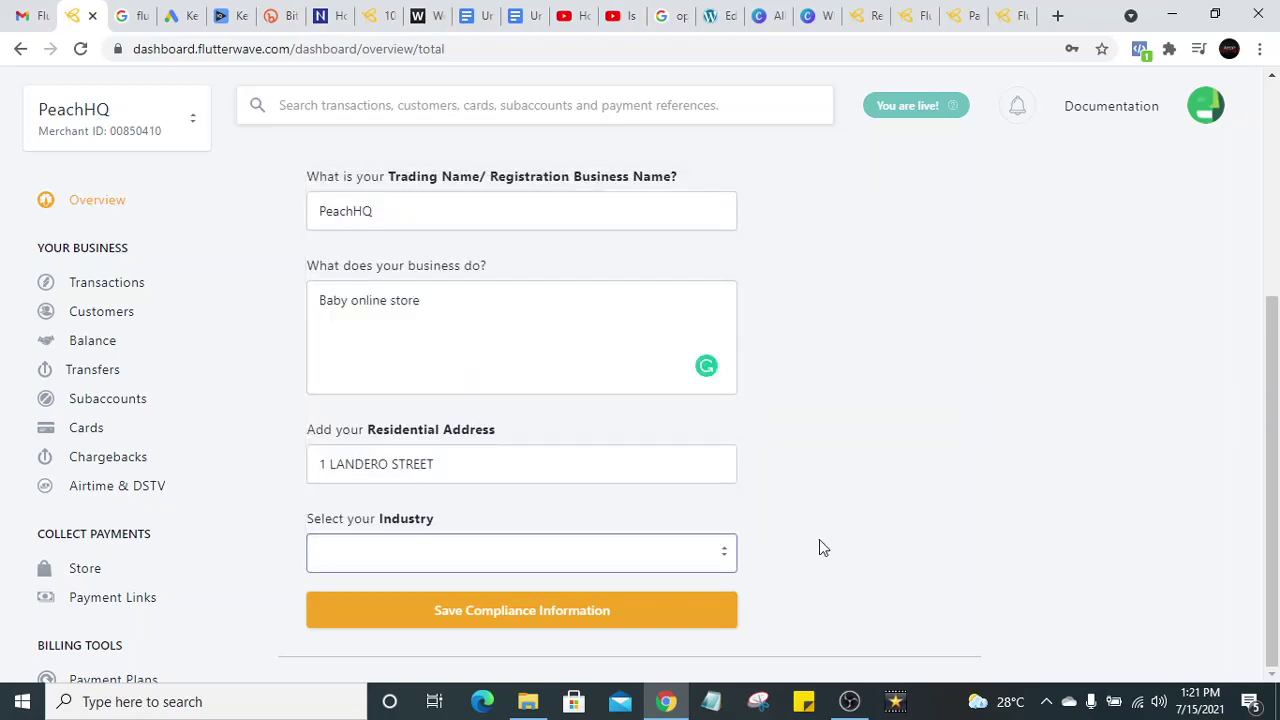
{"action": "left_click", "coordinate": [497, 556]}
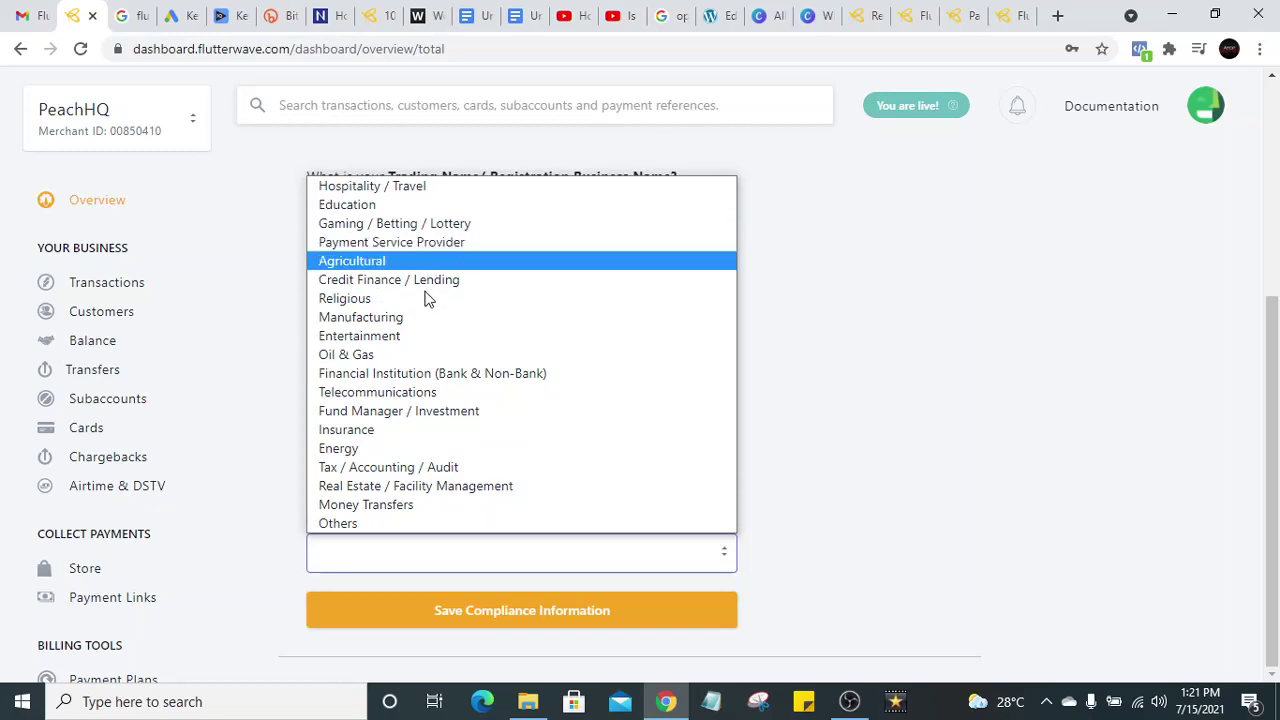
{"action": "left_click", "coordinate": [440, 525]}
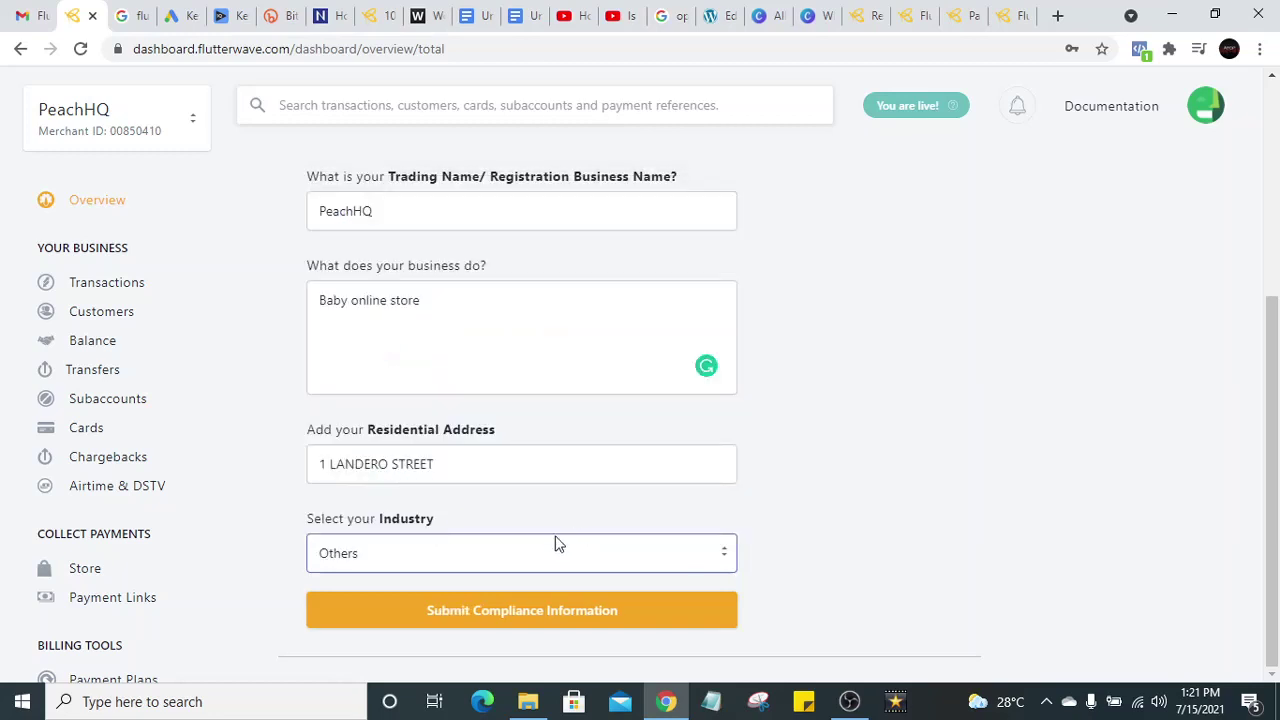
{"action": "left_click", "coordinate": [626, 614]}
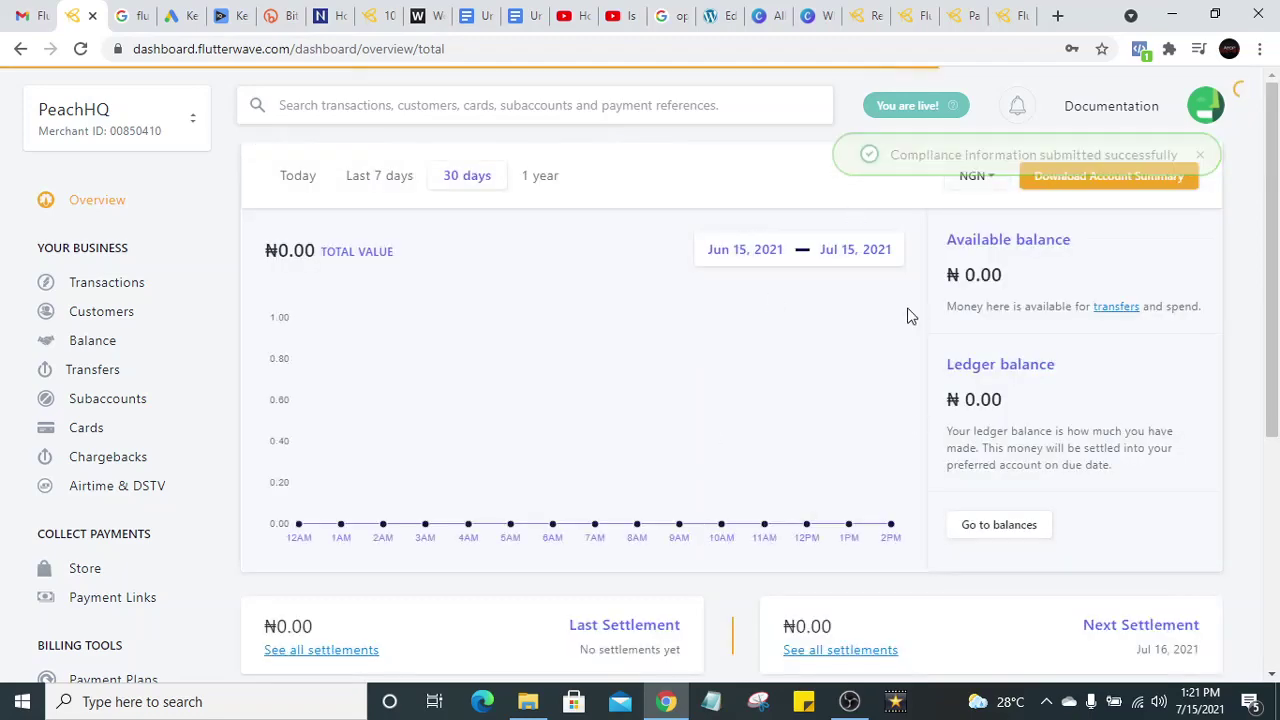
- Close the 'Check your mailbox' signup tab and move the PeachHQ dashboard tab to the end
{"action": "scroll", "coordinate": [846, 376], "scroll_direction": "down", "scroll_amount": 4}
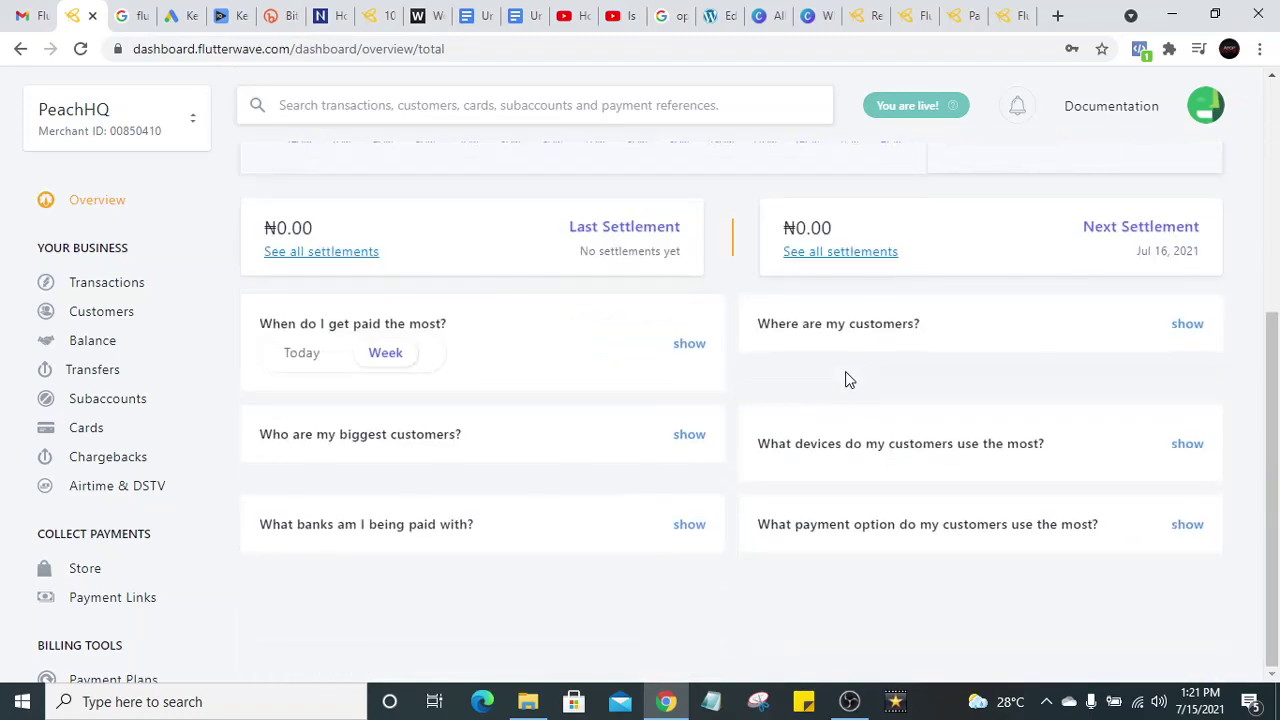
{"action": "scroll", "coordinate": [846, 379], "scroll_direction": "up", "scroll_amount": 4}
{"action": "scroll", "coordinate": [846, 379], "scroll_direction": "down", "scroll_amount": 4}
{"action": "scroll", "coordinate": [846, 379], "scroll_direction": "up", "scroll_amount": 4}
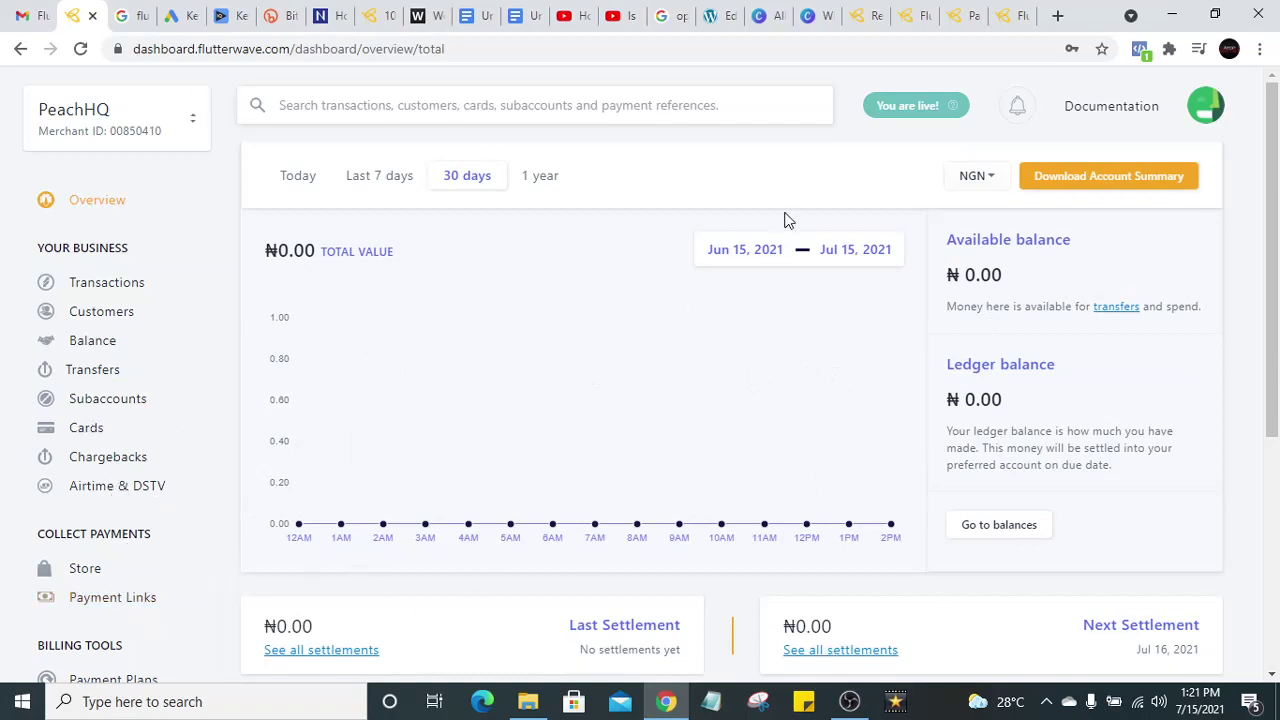
{"action": "left_click", "coordinate": [961, 14]}
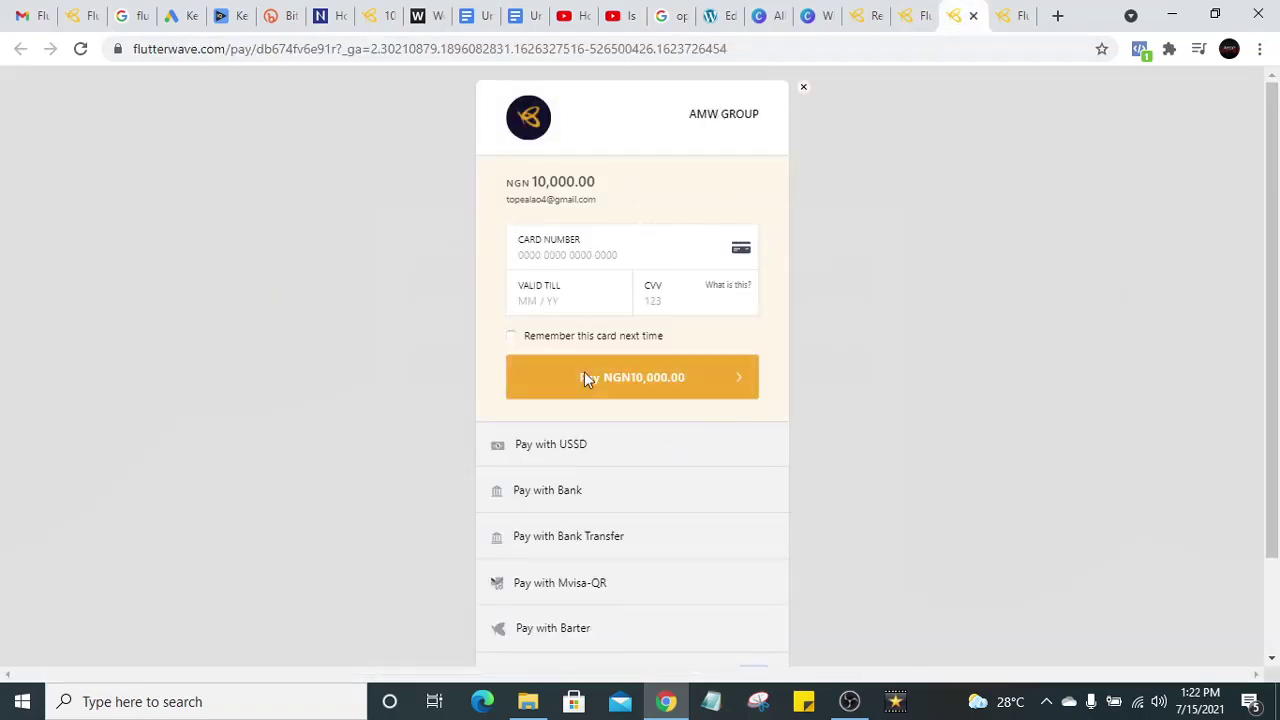
{"action": "left_click", "coordinate": [1005, 14]}
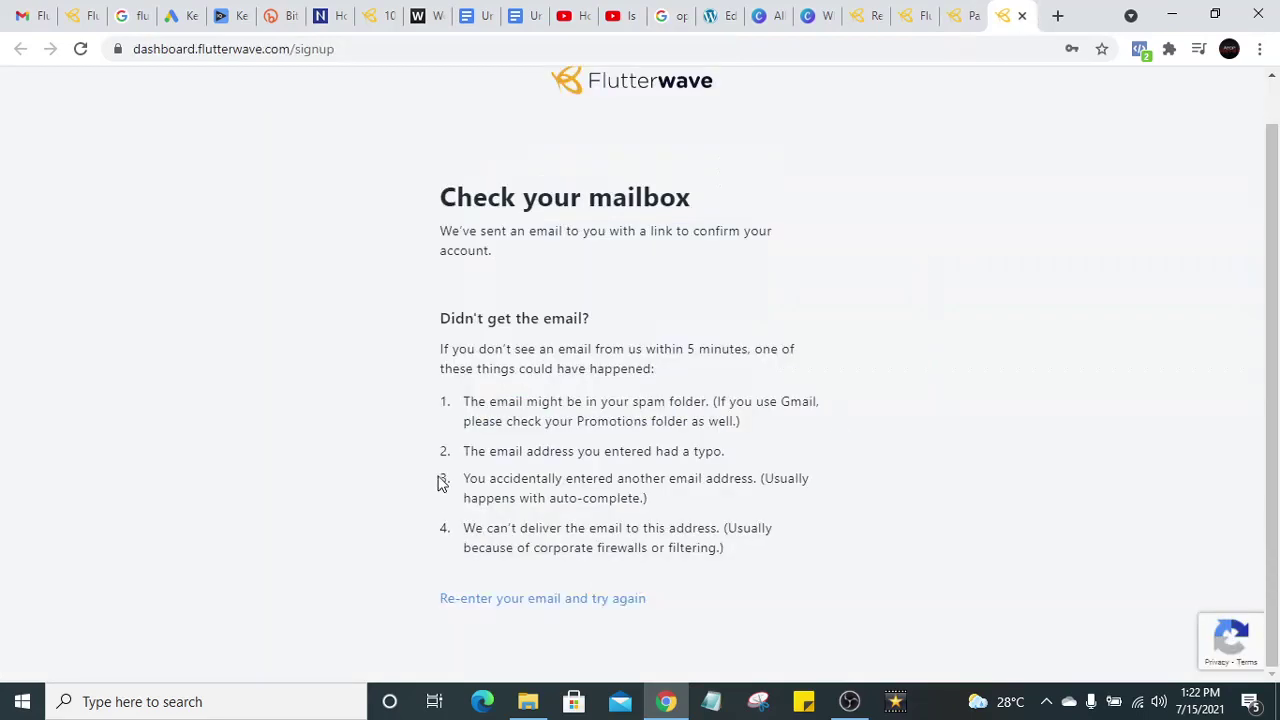
{"action": "left_click", "coordinate": [1022, 15]}
{"action": "left_click_drag", "start_coordinate": [84, 16], "coordinate": [1010, 40]}
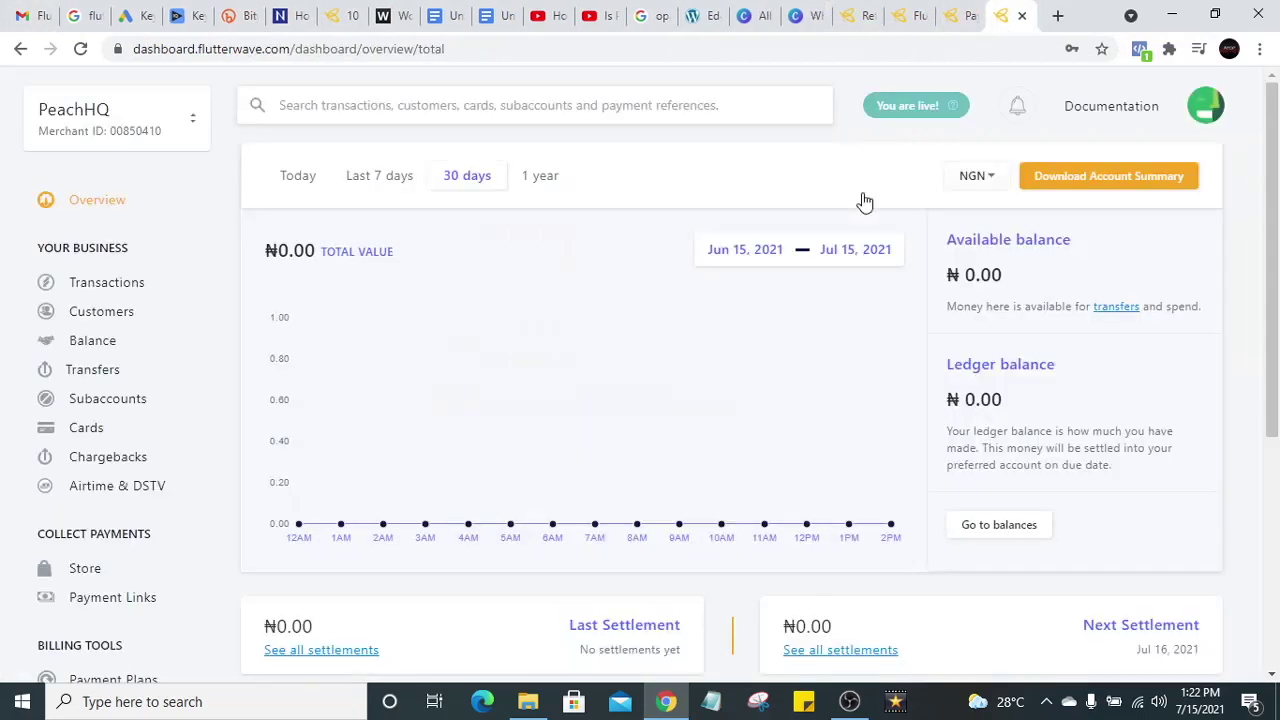
- From Payment Links, start a new payment link to show Single Charge, Subscription and Donation options
{"action": "left_click", "coordinate": [86, 597]}
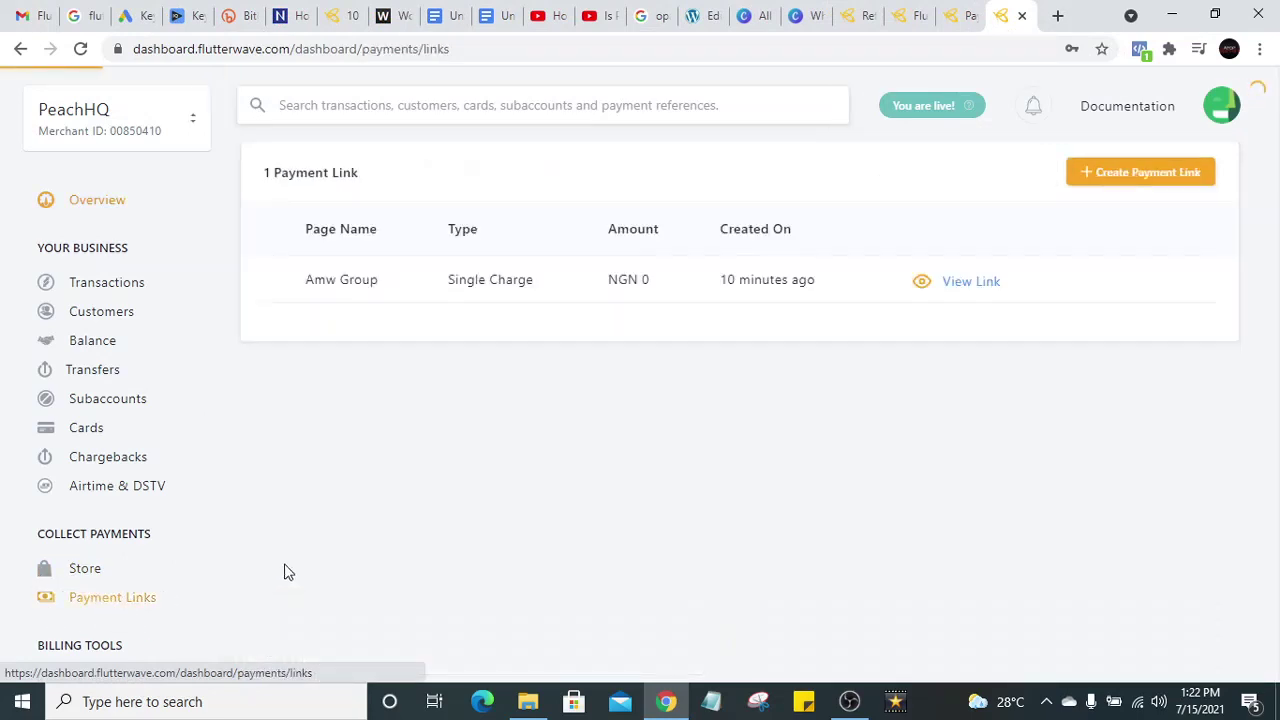
{"action": "left_click", "coordinate": [1131, 176]}
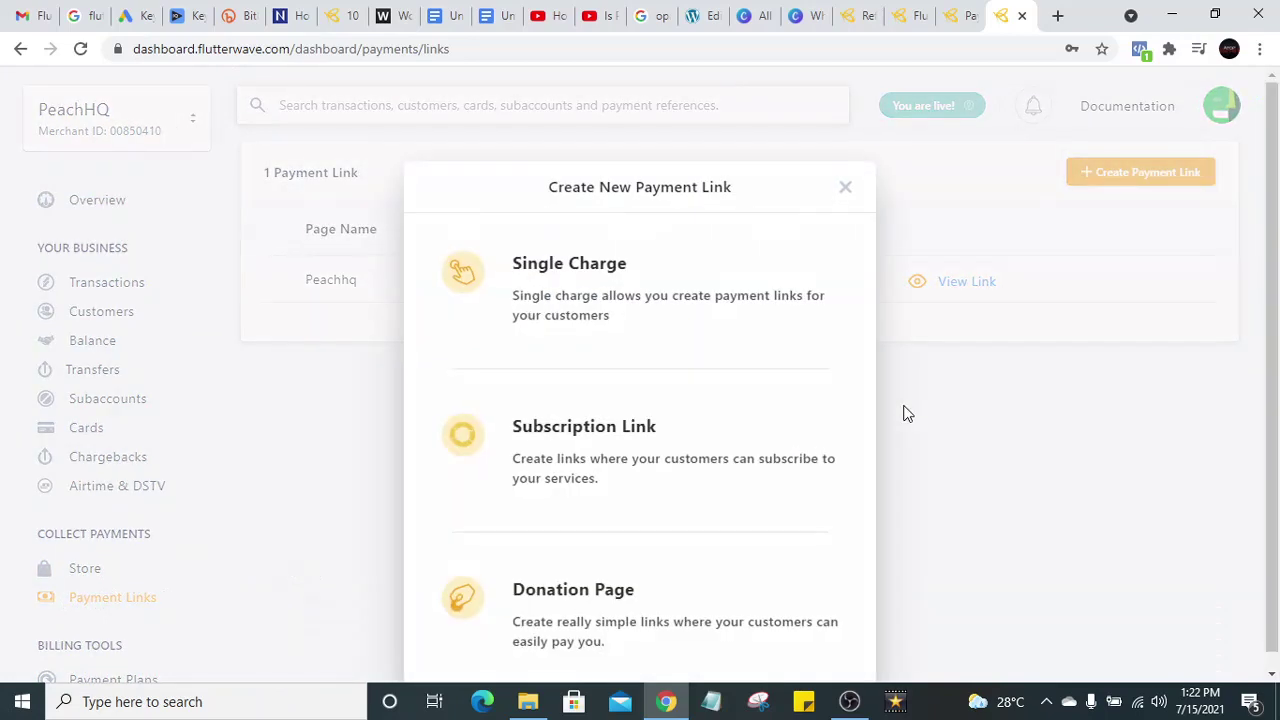
{"action": "left_click", "coordinate": [667, 428]}
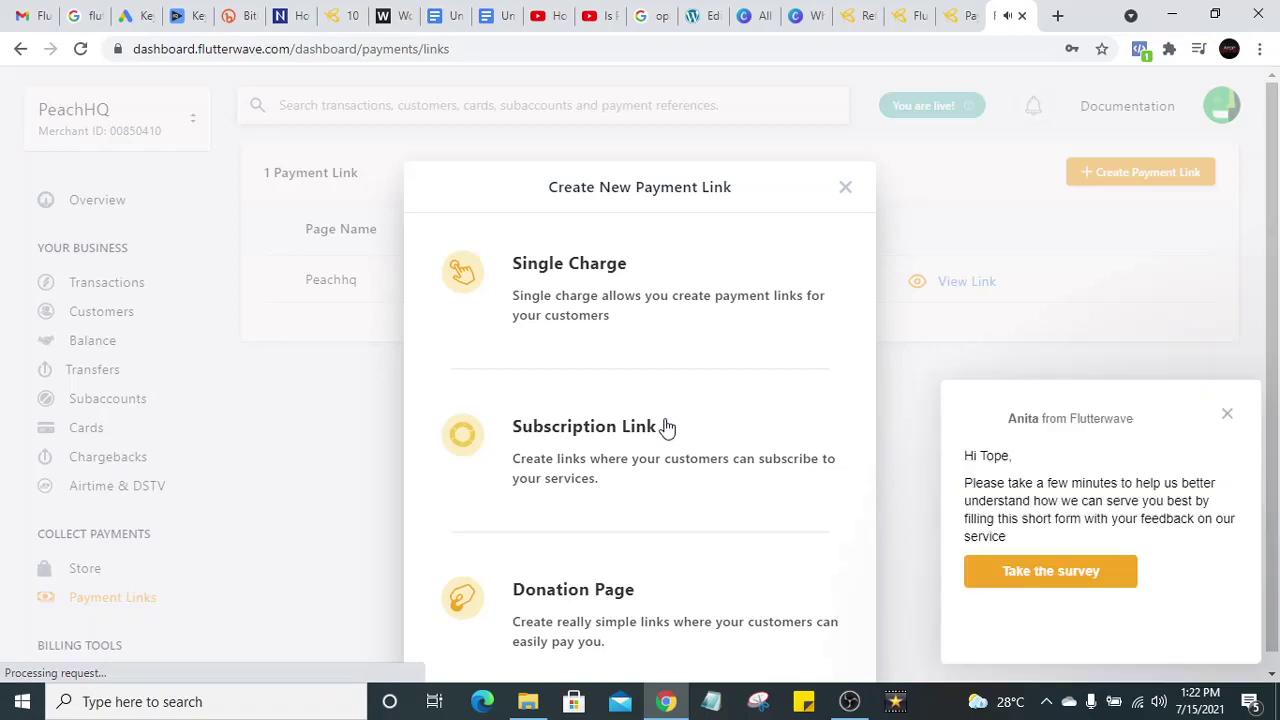
{"action": "left_click", "coordinate": [1227, 415]}
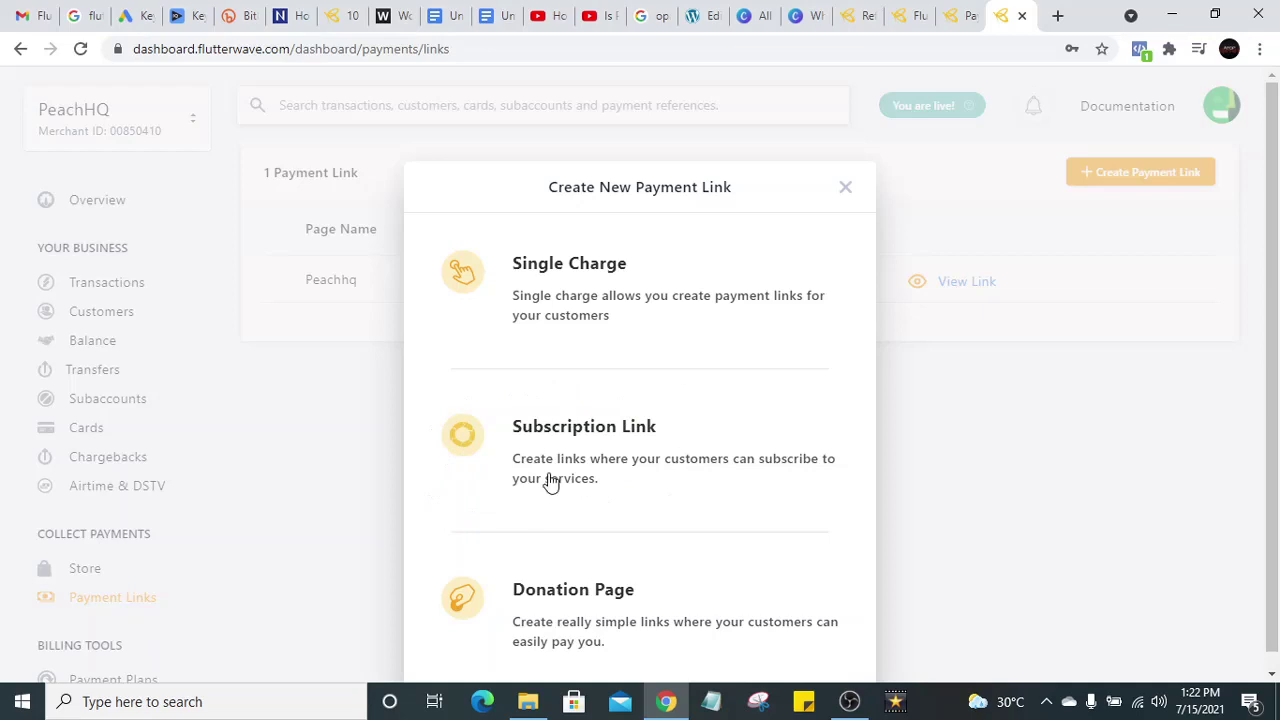
{"action": "scroll", "coordinate": [630, 526], "scroll_direction": "down", "scroll_amount": 1}
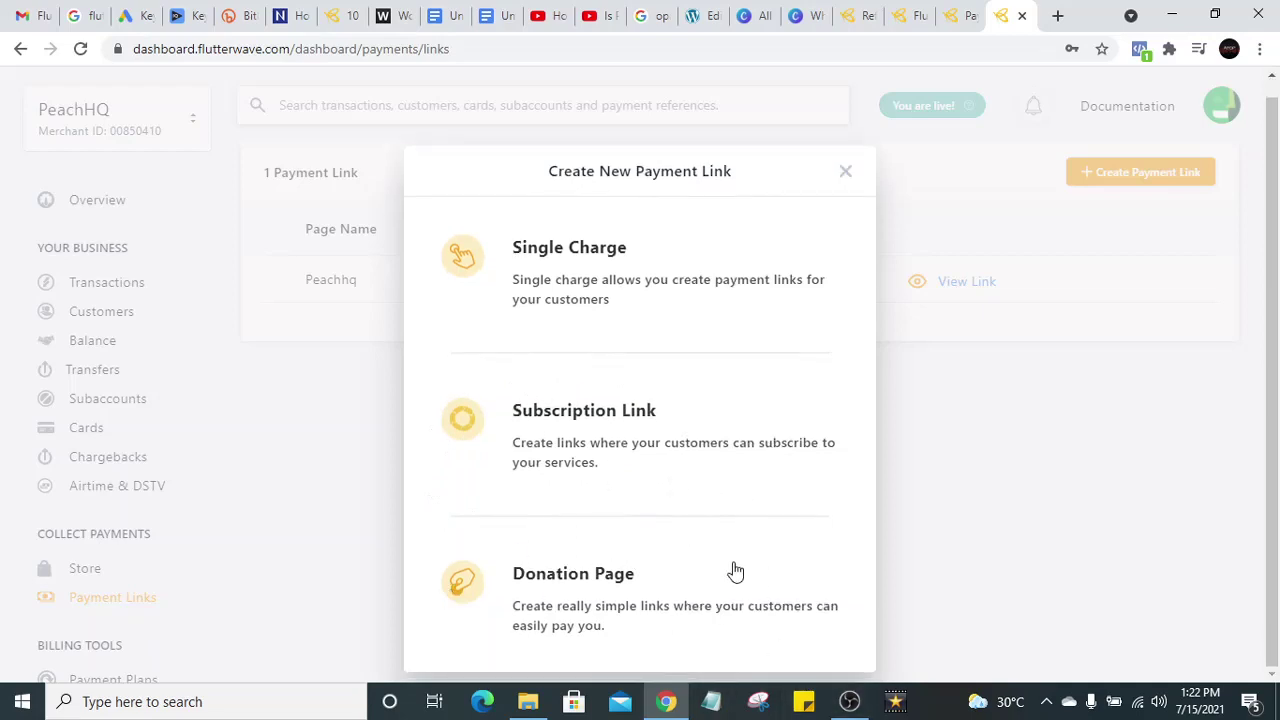
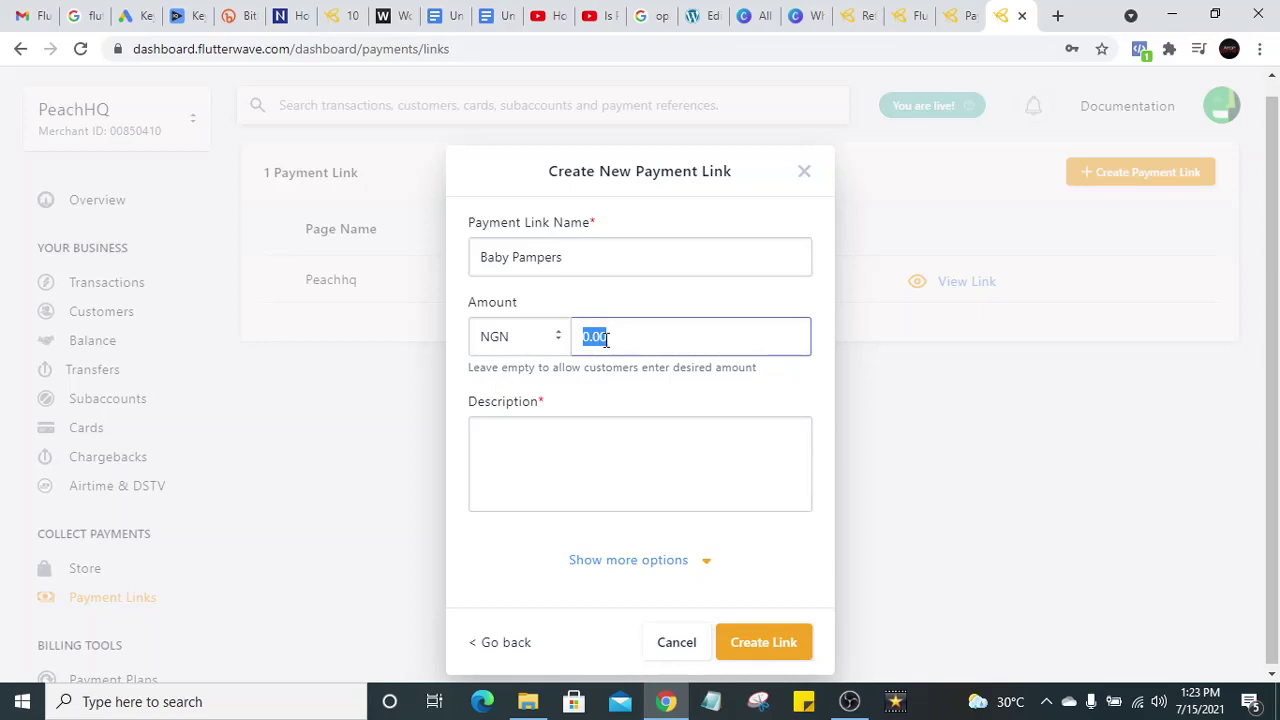
- Enter amount 6,500.00 and the description 'Kindly pay for the goods here. Thank you for your patronage'
{"action": "type", "text": "6,500.00"}
{"action": "left_click", "coordinate": [571, 447]}
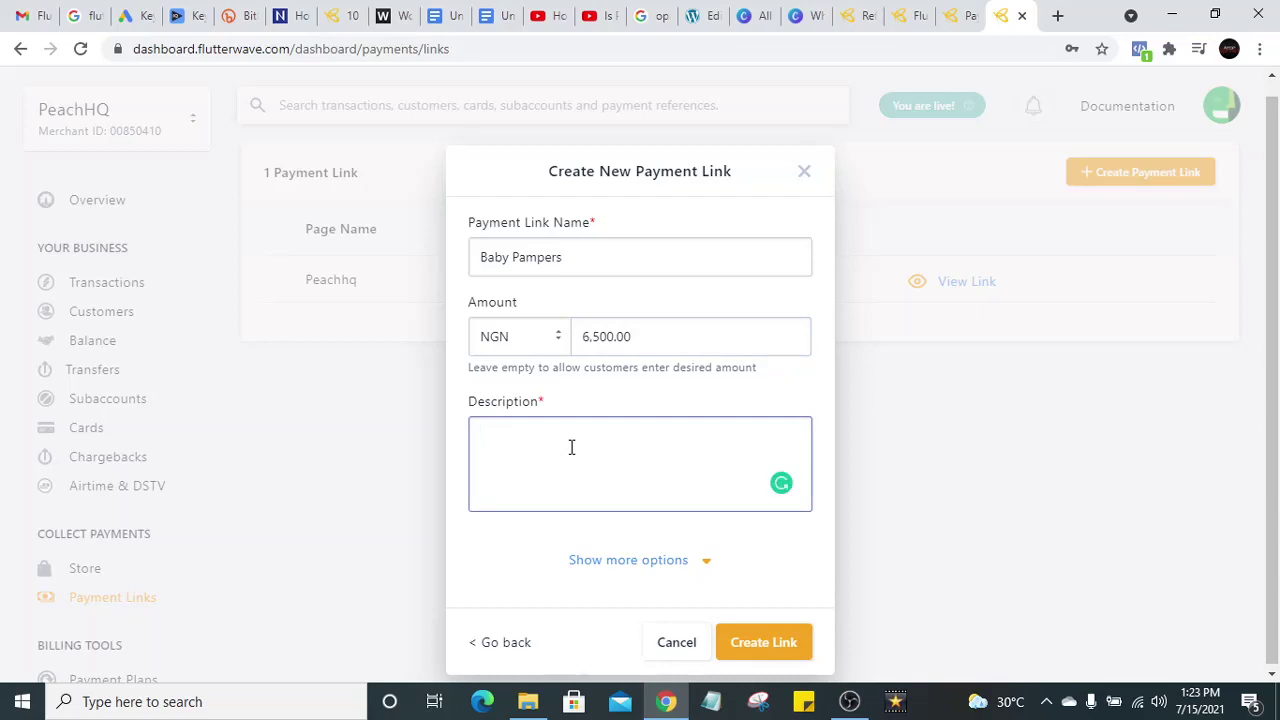
{"action": "type", "text": "Kindly pay for the goo"}
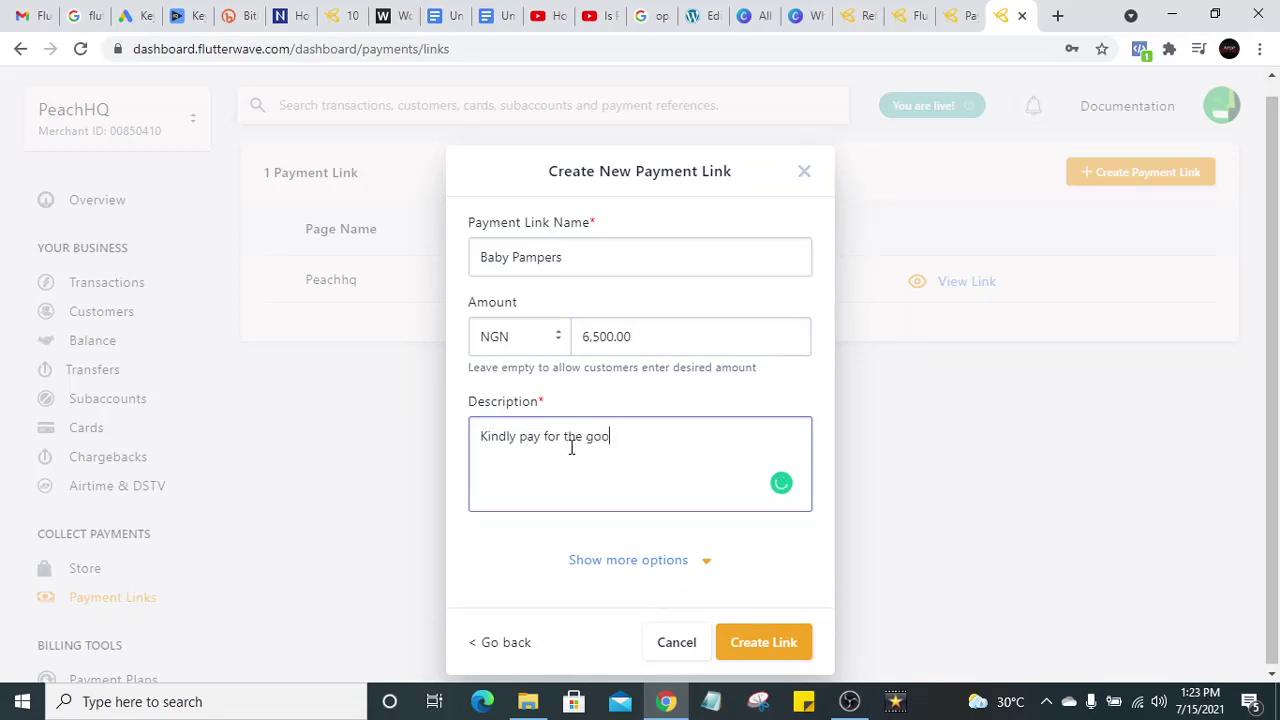
{"action": "type", "text": "ds here. Thank you for yo"}
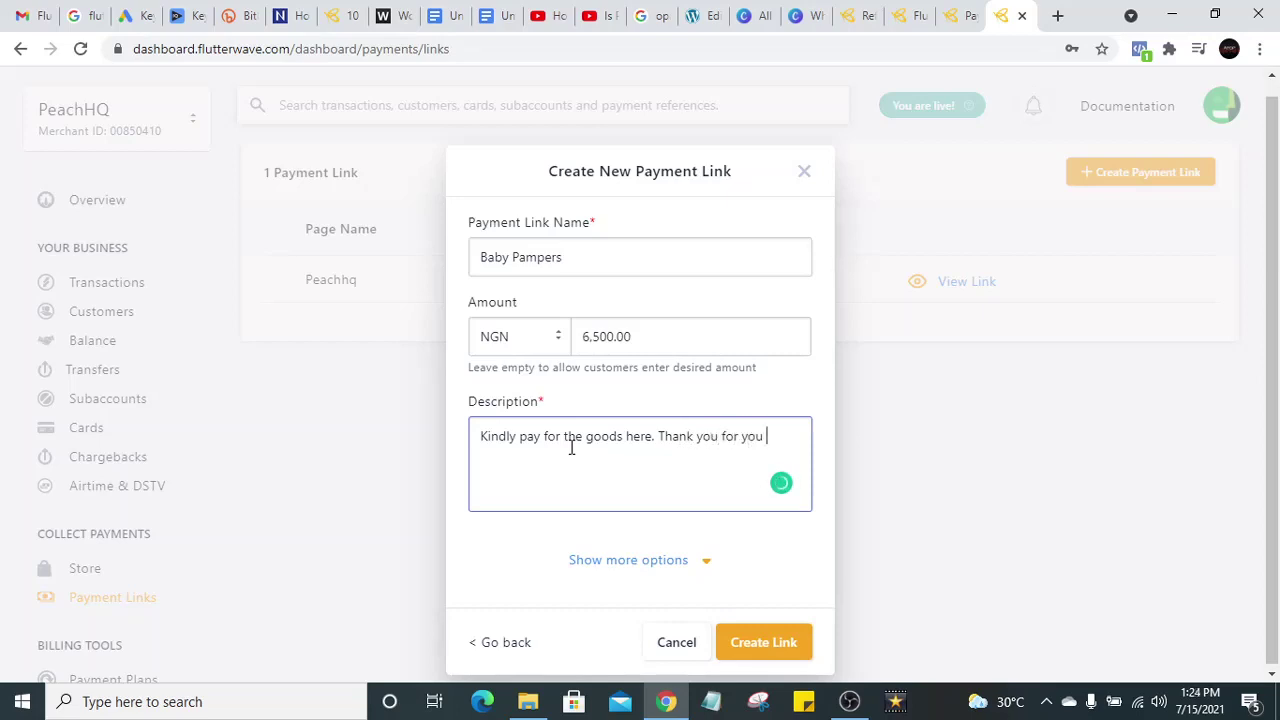
{"action": "type", "text": "ur patronage"}
- Reveal the extra link options and glance at the existing NGN 10,000 checkout page
{"action": "left_click", "coordinate": [703, 563]}
{"action": "scroll", "coordinate": [646, 477], "scroll_direction": "down", "scroll_amount": 3}
{"action": "scroll", "coordinate": [646, 500], "scroll_direction": "down", "scroll_amount": 1}
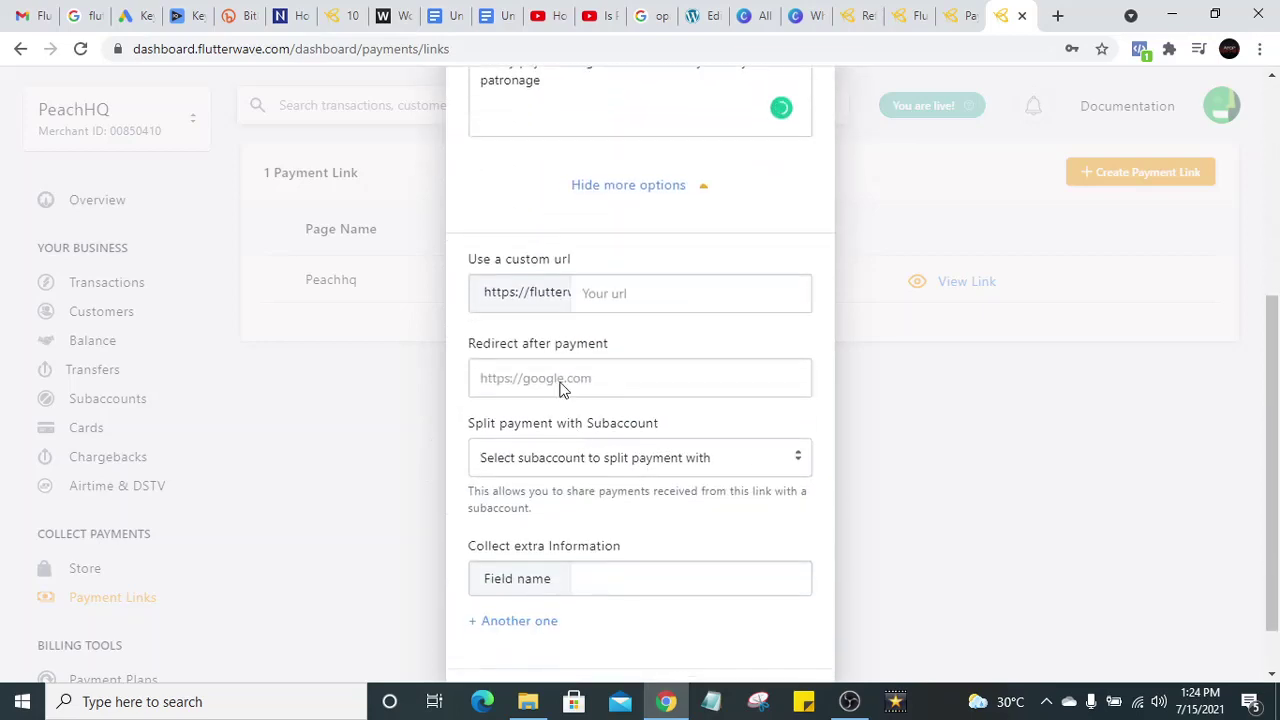
{"action": "left_click", "coordinate": [582, 292]}
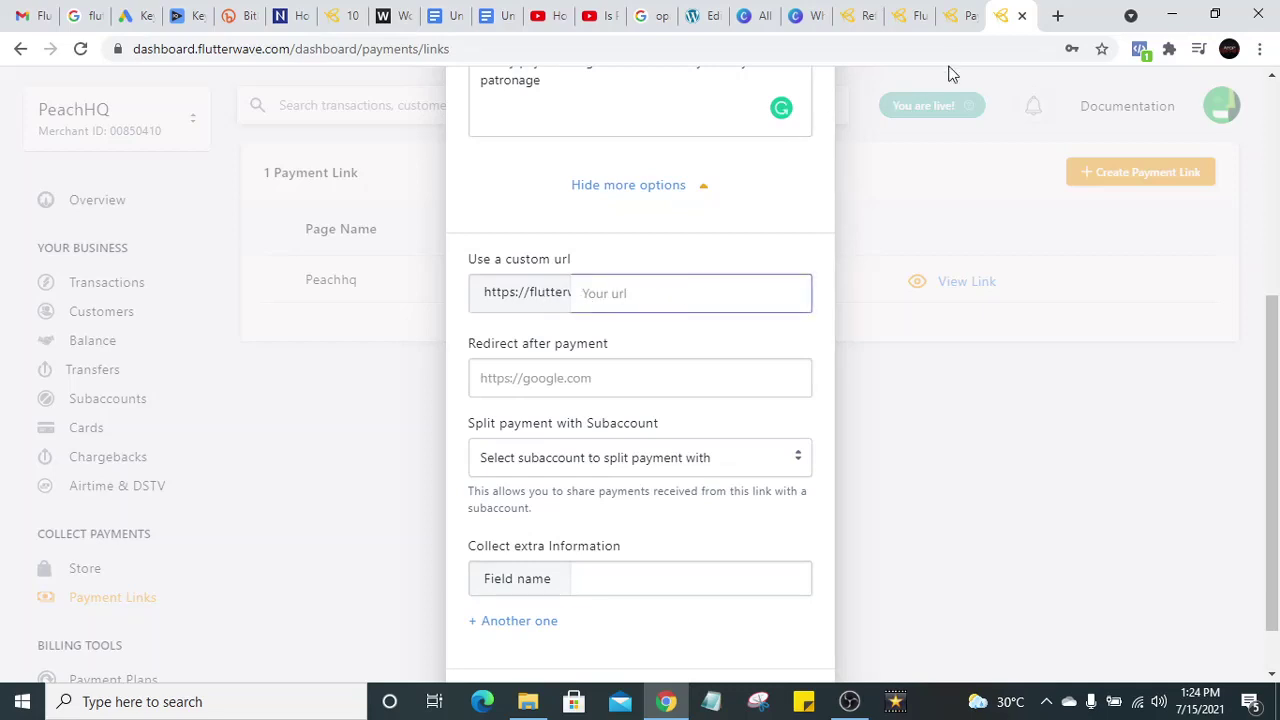
{"action": "left_click", "coordinate": [952, 16]}
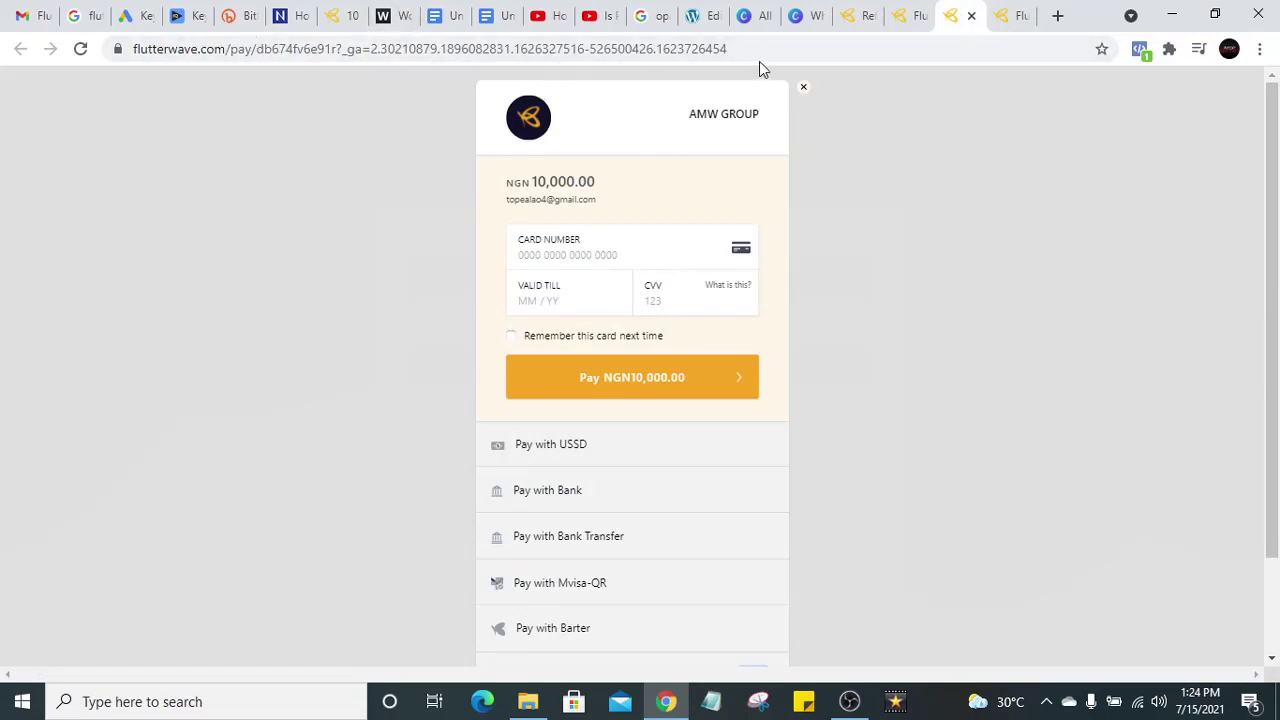
{"action": "left_click", "coordinate": [1012, 17]}
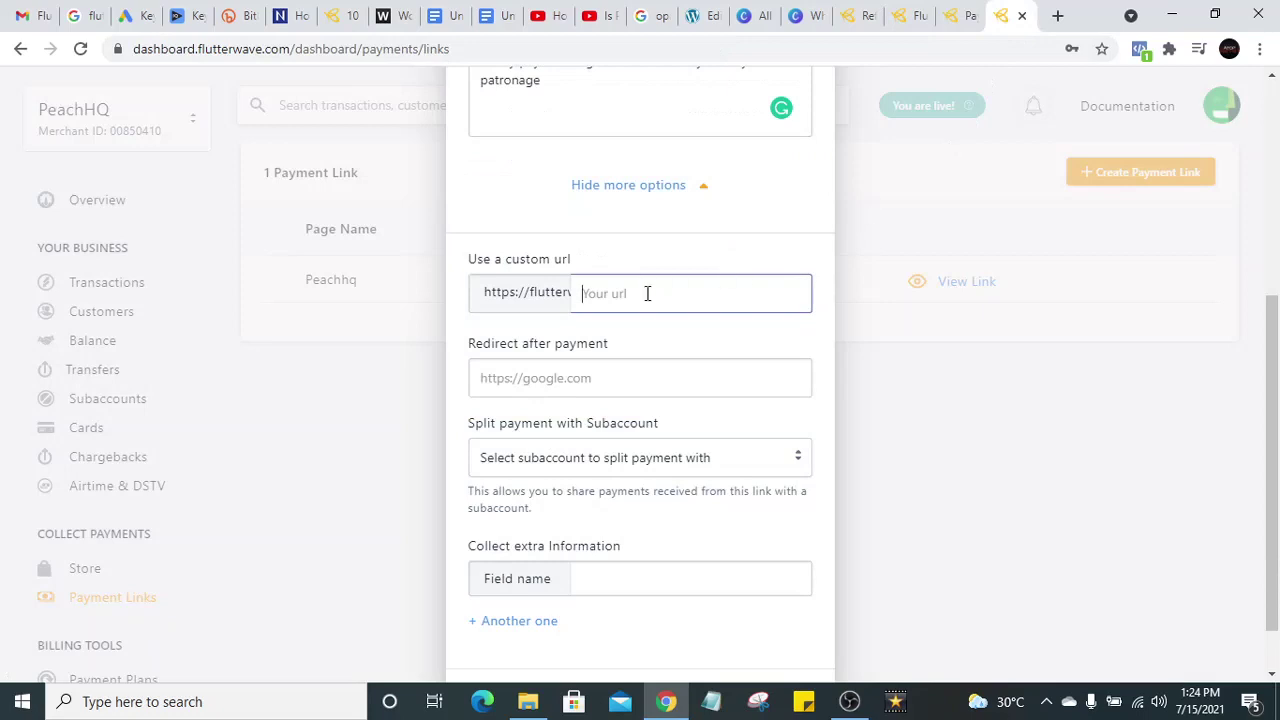
- Enter 'PHbabypampers' as the custom URL, correcting stray letters
{"action": "type", "text": "baby"}
{"action": "type", "text": "pamp"}
{"action": "type", "text": "P"}
{"action": "key", "text": "BackSpace"}
{"action": "key", "text": "BackSpace"}
{"action": "left_click", "coordinate": [582, 294]}
{"action": "type", "text": "T"}
{"action": "key", "text": "BackSpace"}
{"action": "type", "text": "P"}
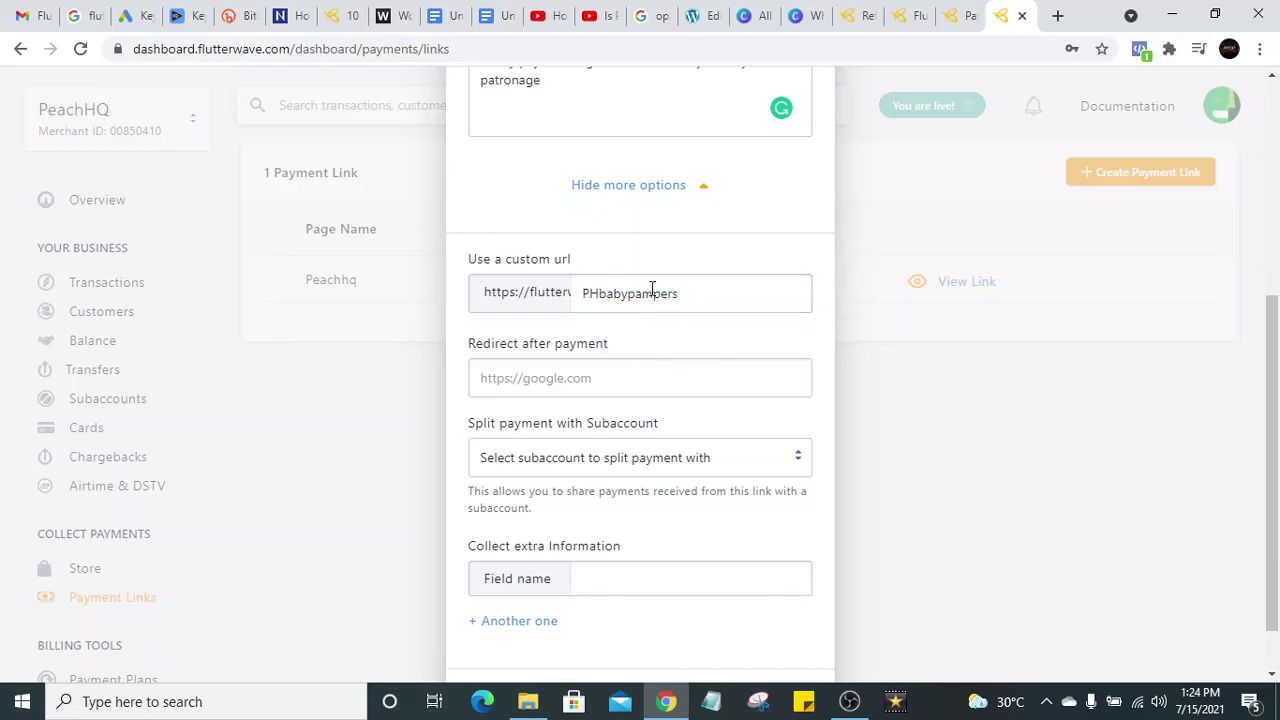
{"action": "left_click_drag", "start_coordinate": [706, 290], "coordinate": [578, 294]}
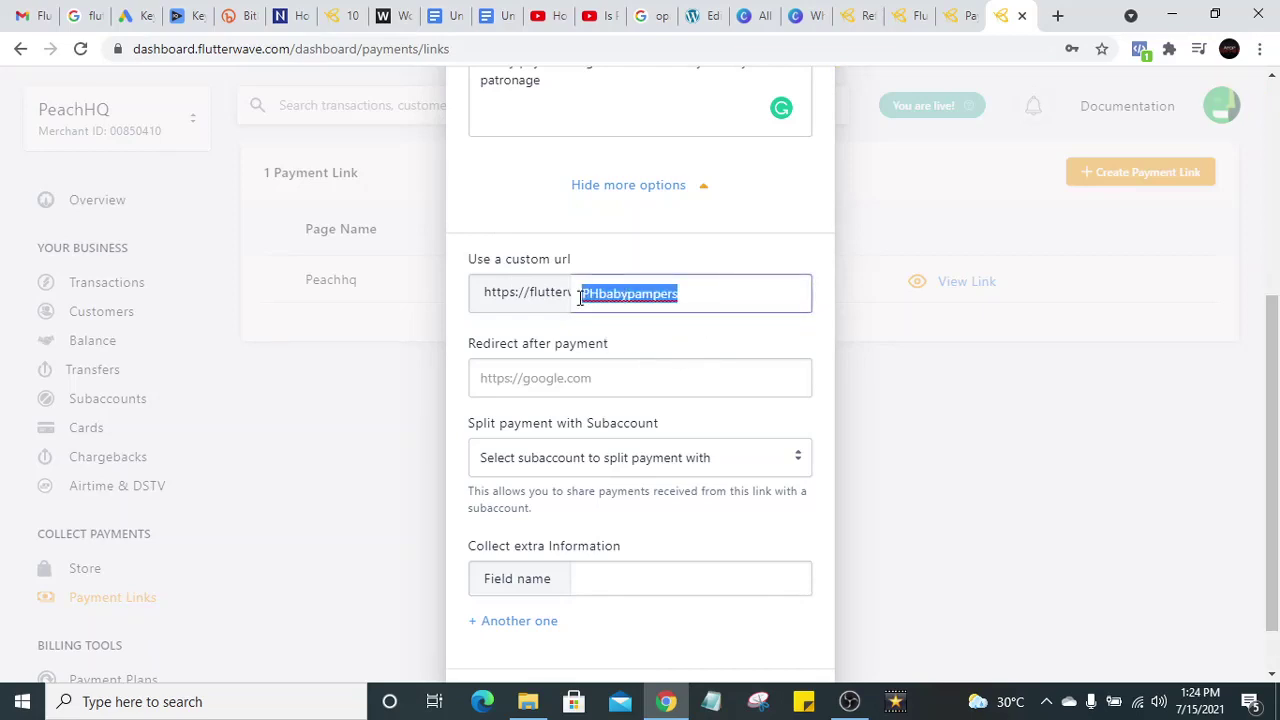
{"action": "left_click", "coordinate": [599, 298]}
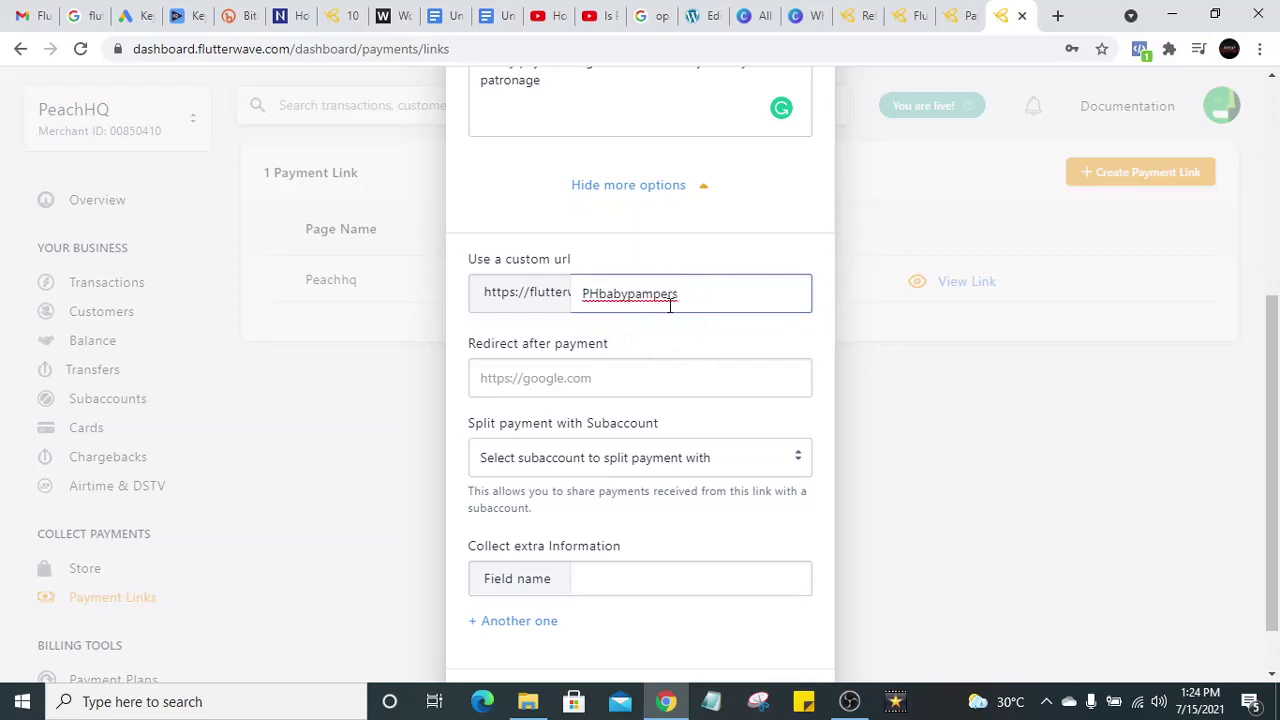
- Select the Redirect after payment field and recheck the existing checkout page for reference
{"action": "left_click", "coordinate": [598, 380]}
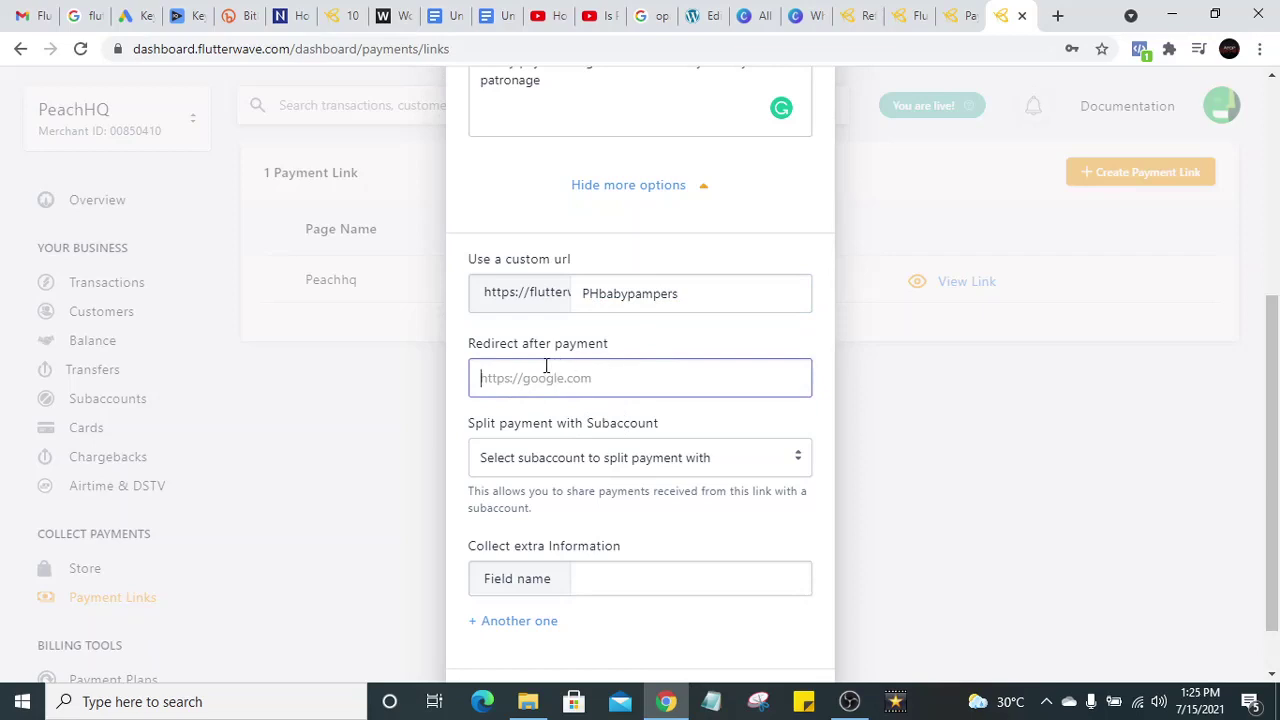
{"action": "left_click", "coordinate": [957, 15]}
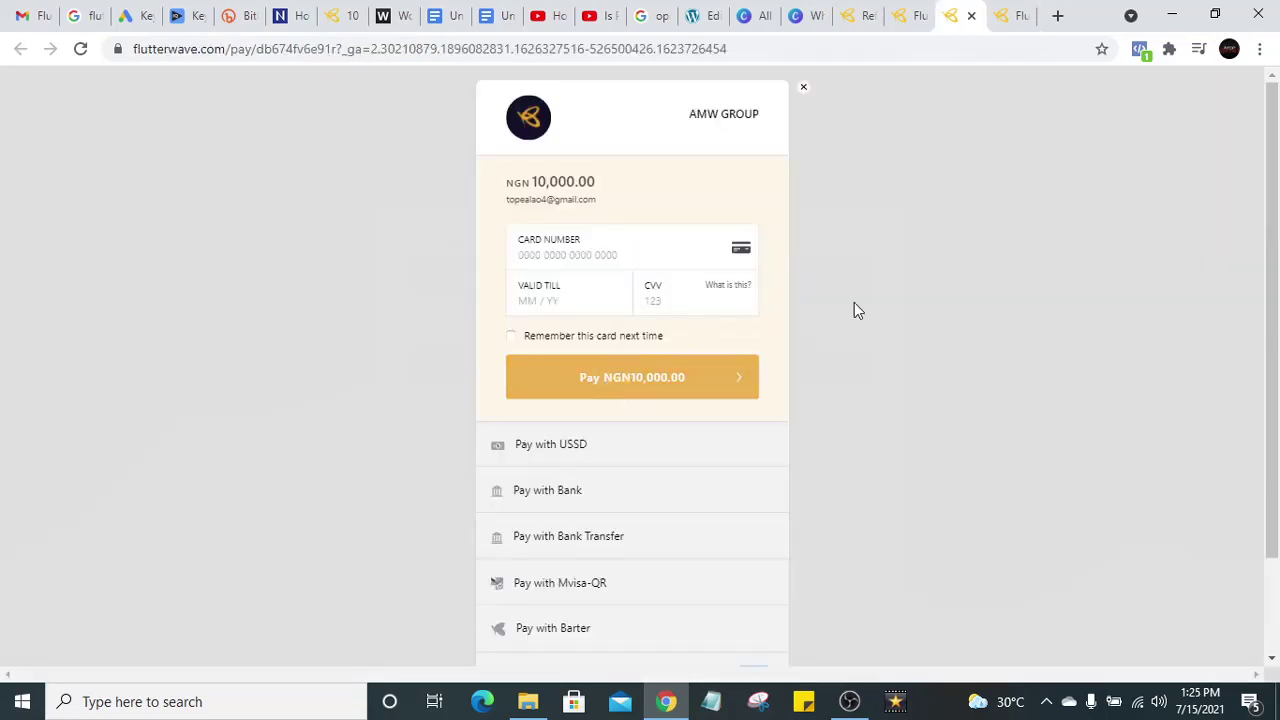
{"action": "left_click", "coordinate": [996, 18]}
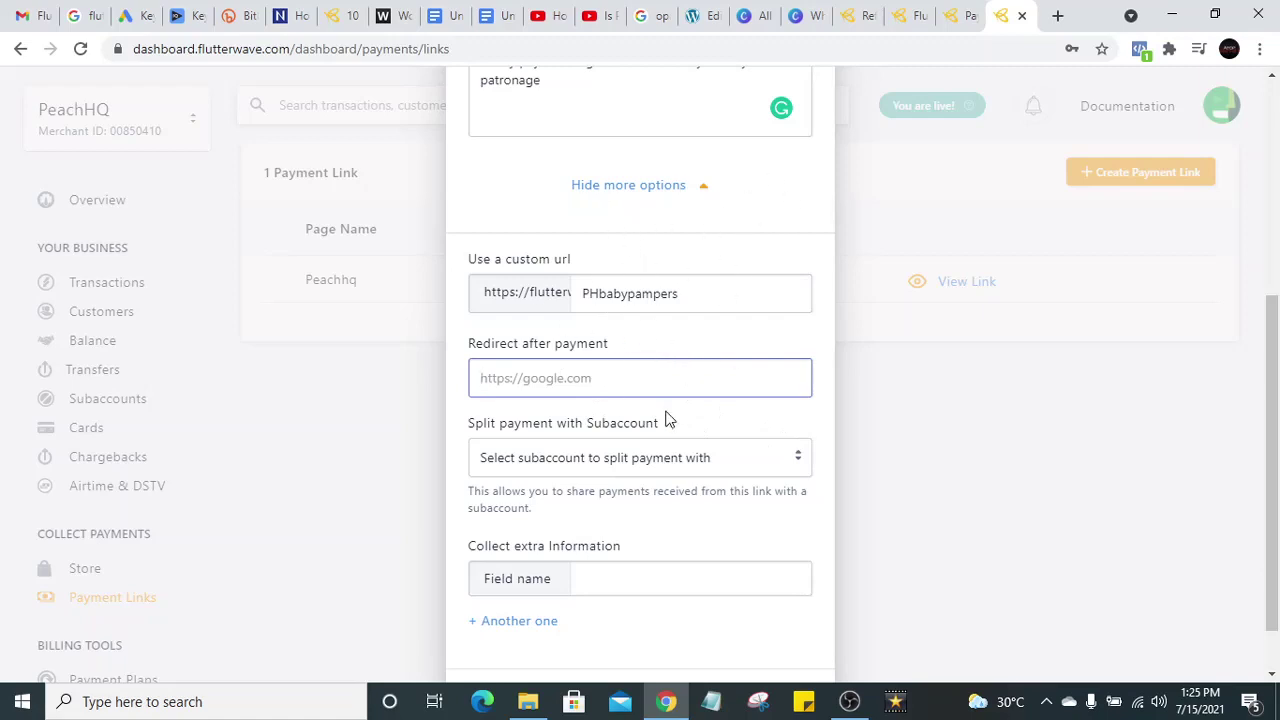
- Collapse extra options, create the Baby Pampers link, and view its NGN 6,500 payment page
{"action": "left_click", "coordinate": [703, 190]}
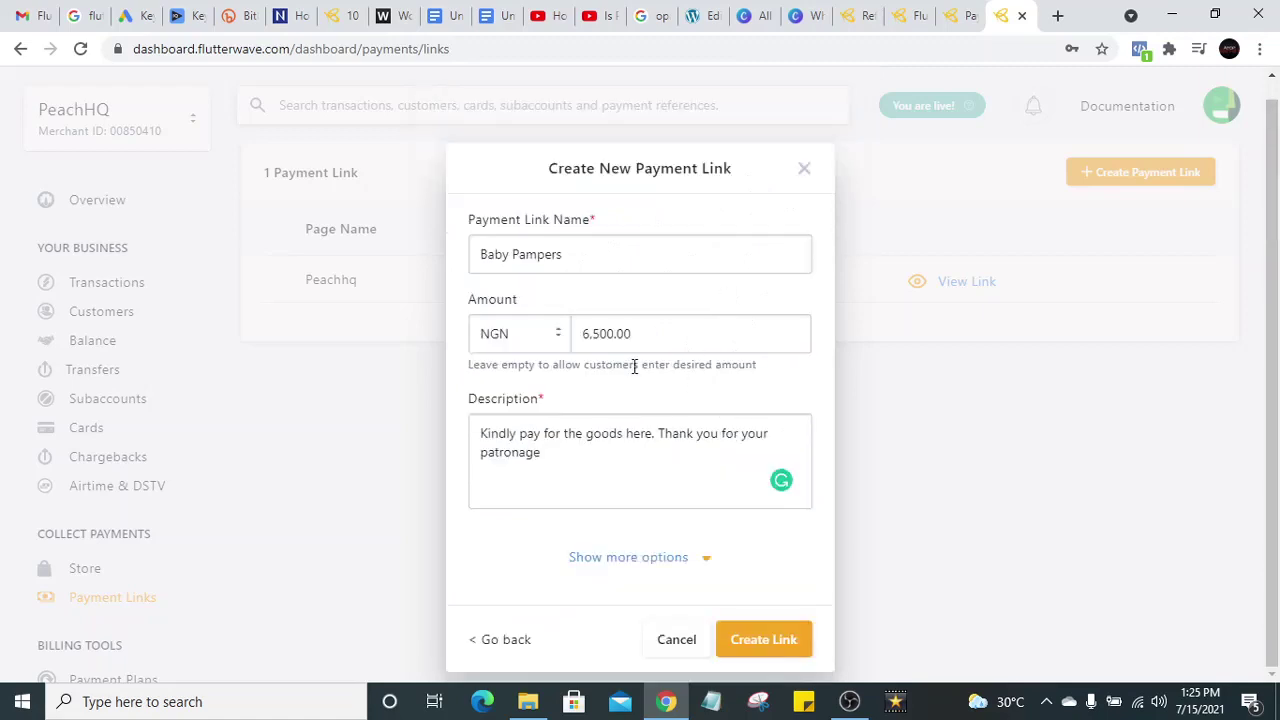
{"action": "left_click", "coordinate": [752, 648]}
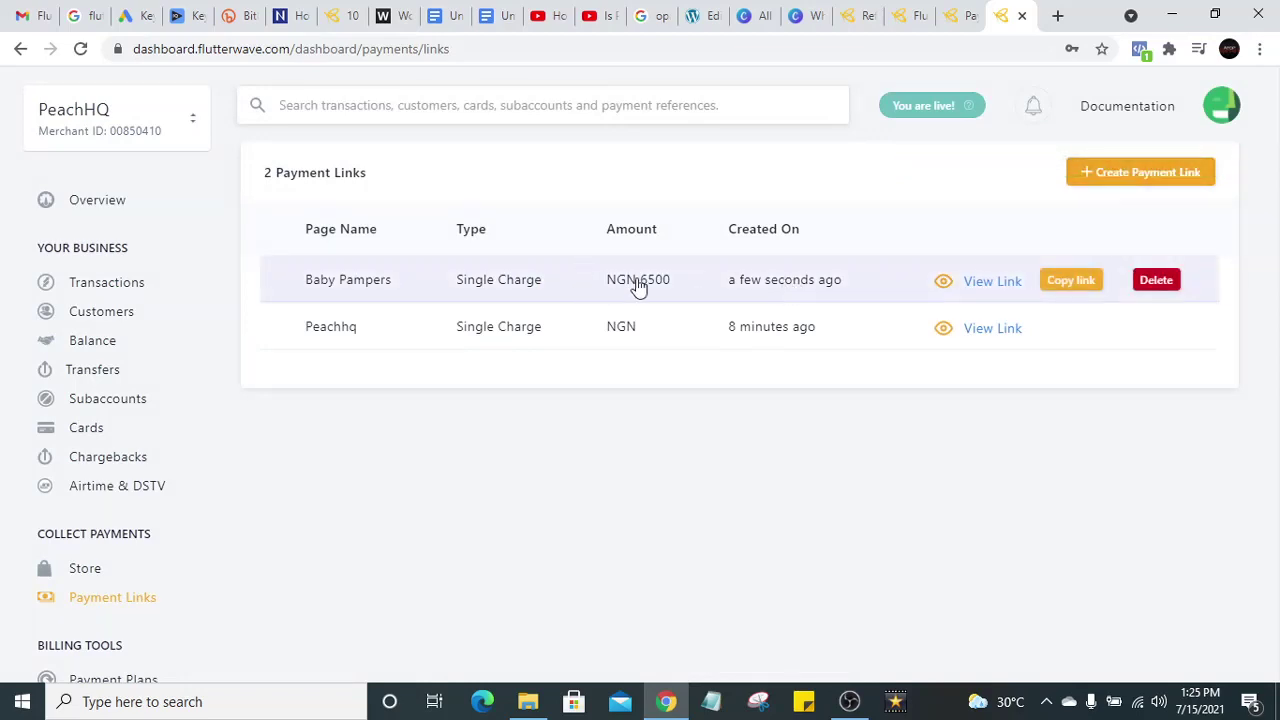
{"action": "left_click", "coordinate": [995, 282]}
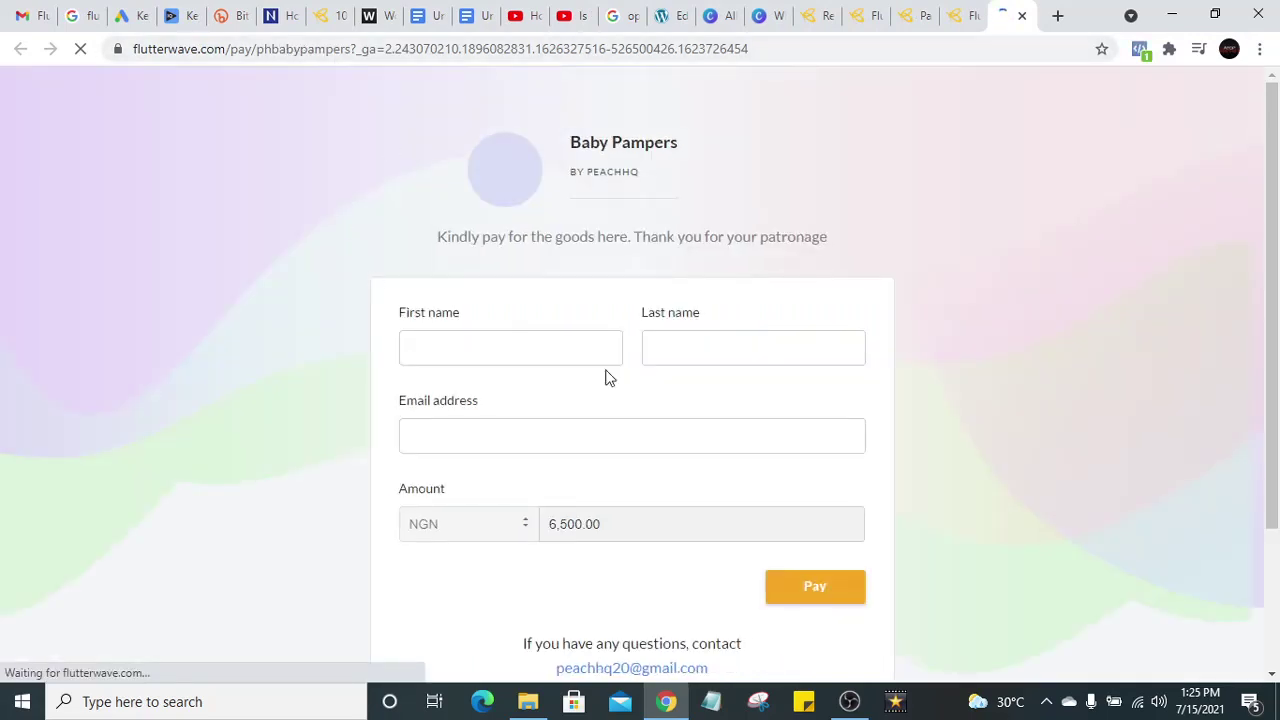
- Autofill the payer's first name, last name and e-mail, then proceed to pay NGN 6,500.00
{"action": "left_click", "coordinate": [489, 346]}
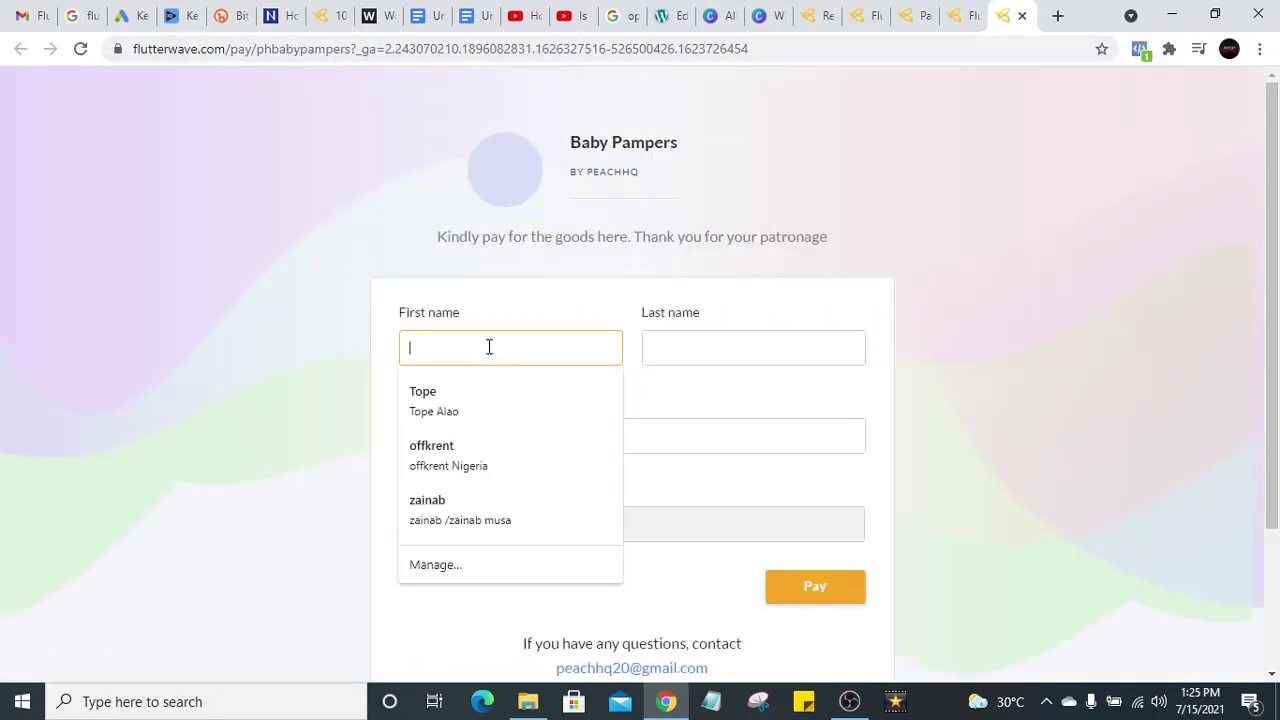
{"action": "left_click", "coordinate": [497, 415]}
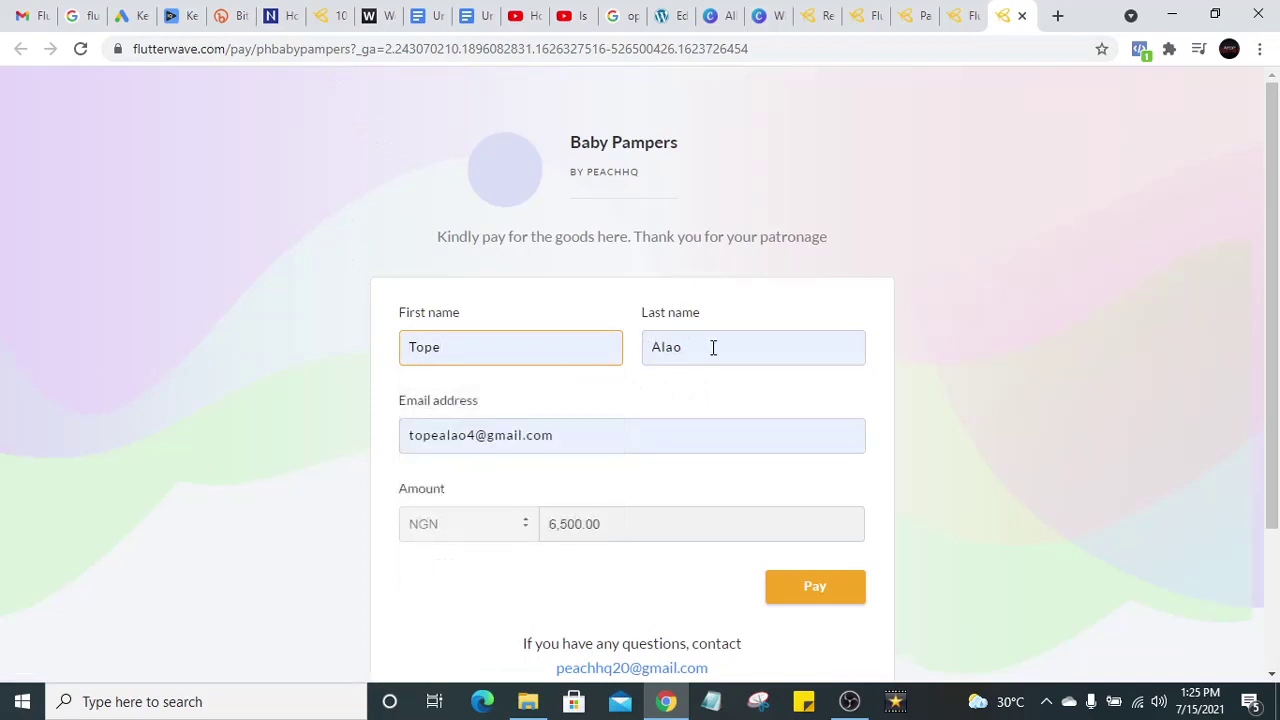
{"action": "left_click", "coordinate": [569, 437]}
{"action": "left_click", "coordinate": [563, 528]}
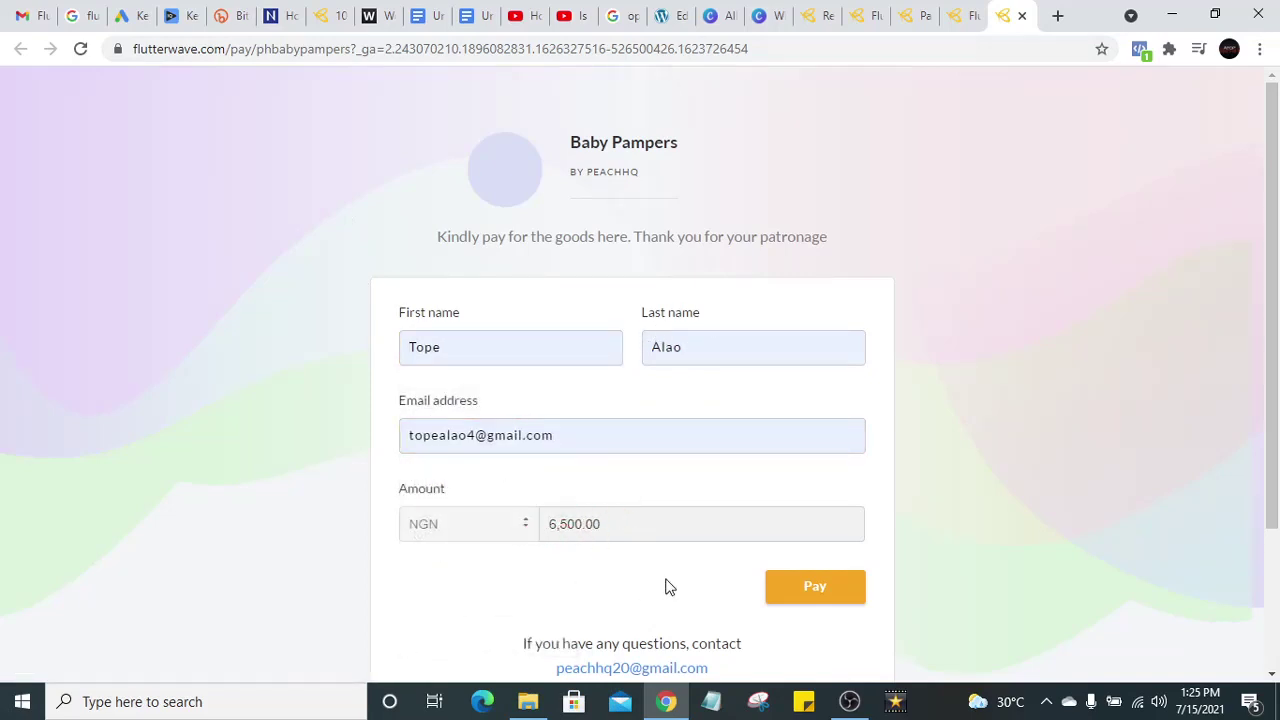
{"action": "left_click", "coordinate": [791, 596]}
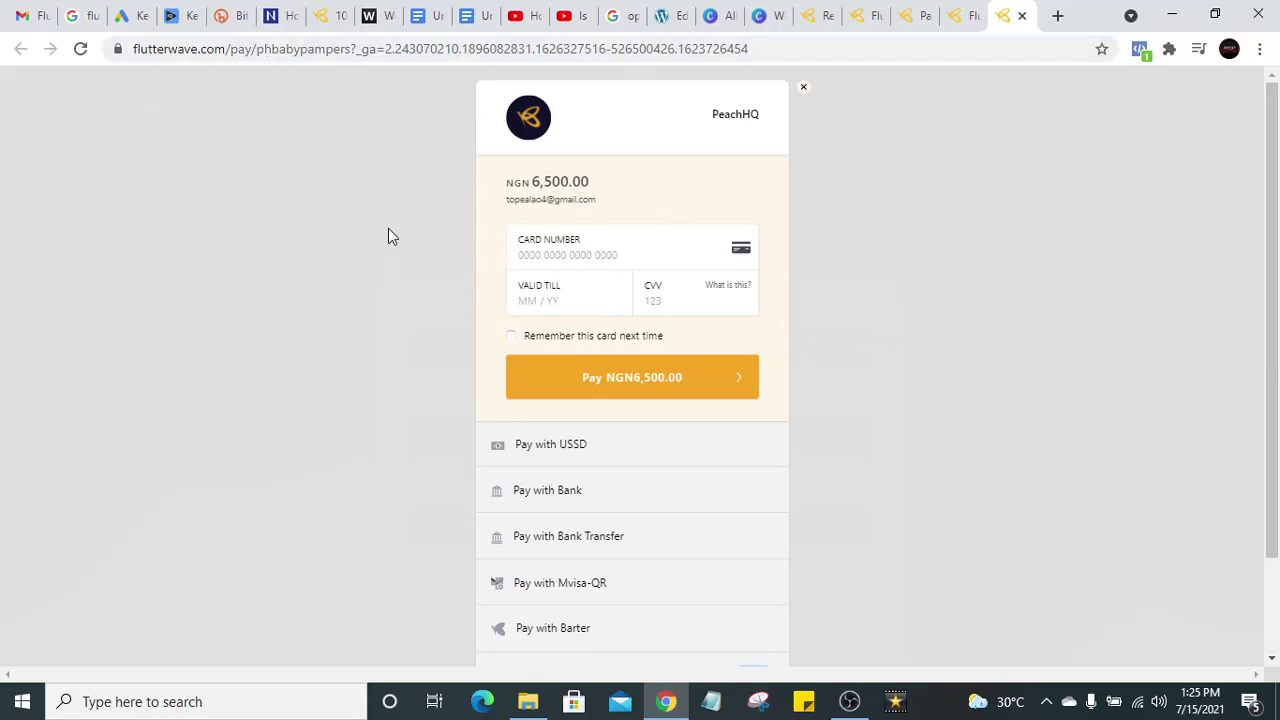
- Copy the Baby Pampers payment link from the dashboard list
{"action": "left_click", "coordinate": [958, 15]}
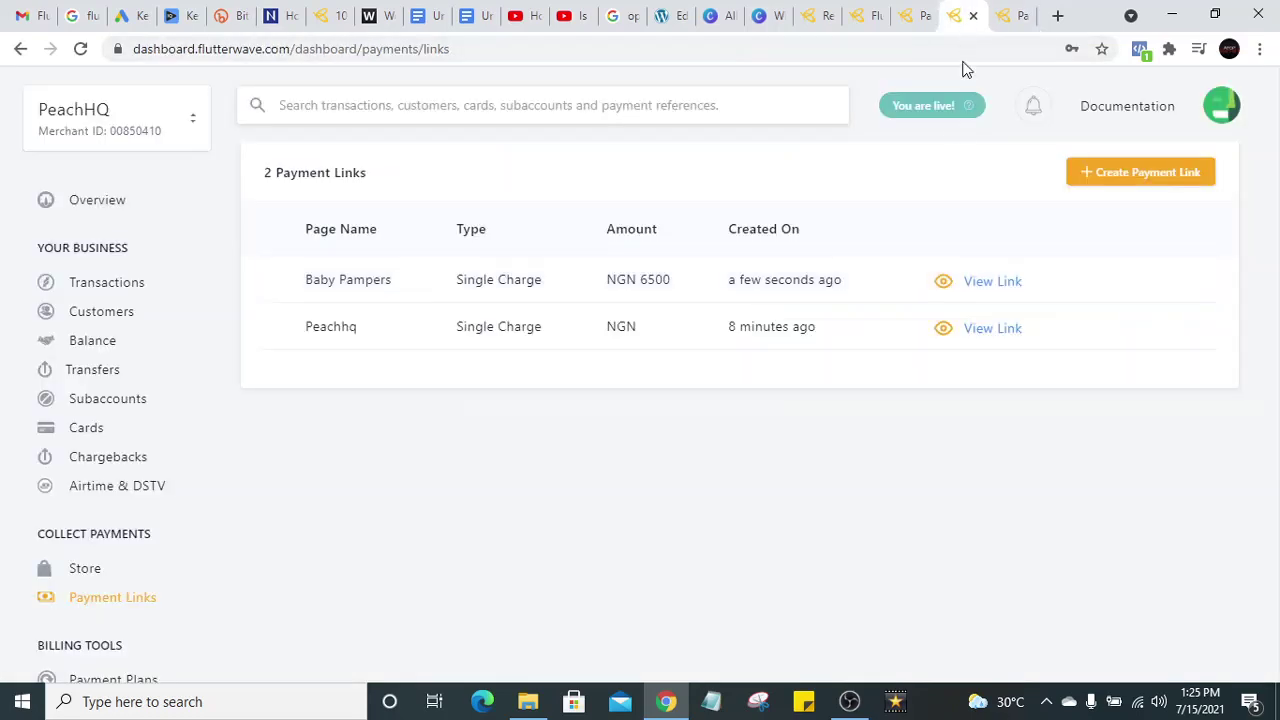
{"action": "mouse_move", "coordinate": [1003, 290]}
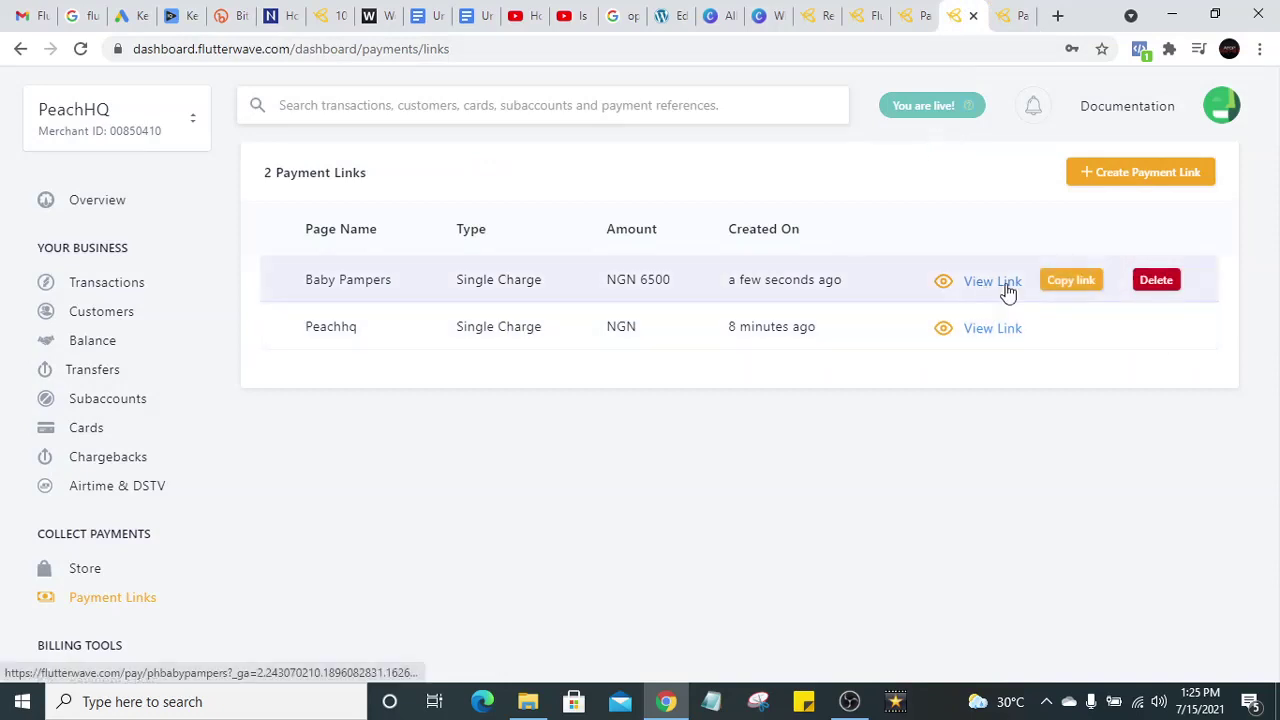
{"action": "left_click", "coordinate": [1071, 283]}
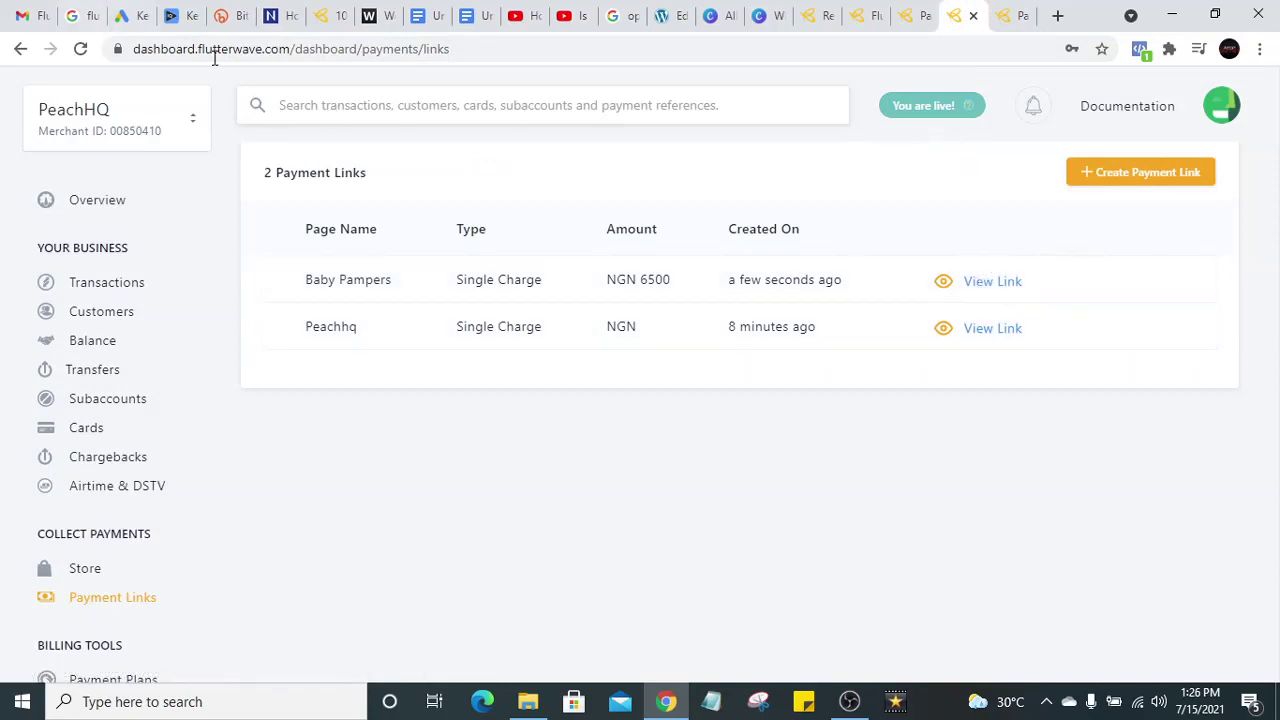
{"action": "left_click", "coordinate": [1005, 15]}
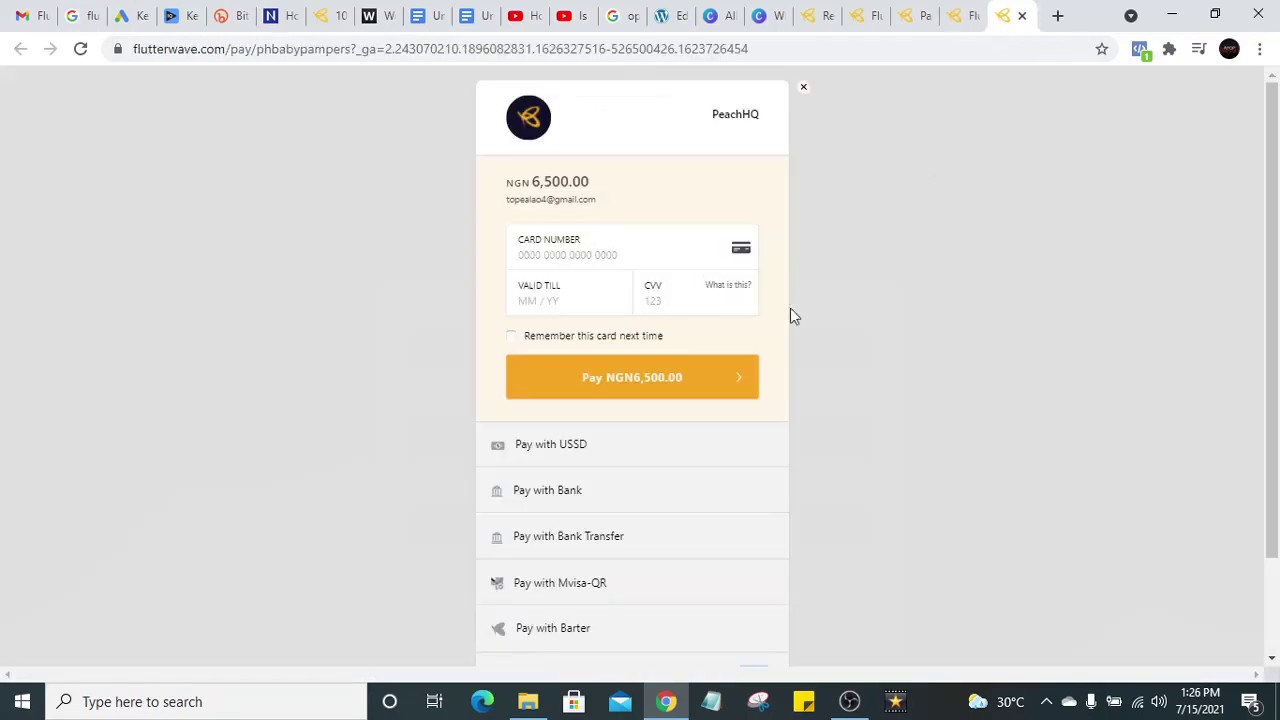
- Try the Card, USSD and Bank options, ending on Pay with Bank Transfer
{"action": "left_click", "coordinate": [666, 391]}
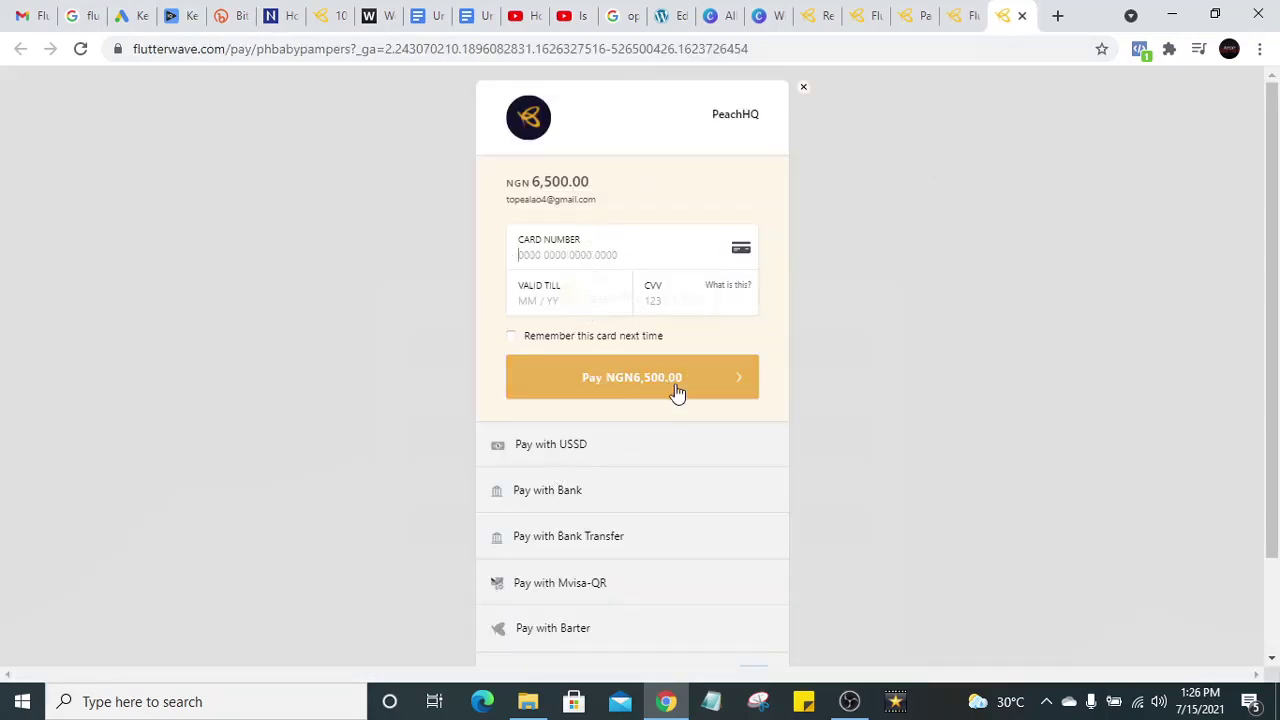
{"action": "left_click", "coordinate": [605, 384]}
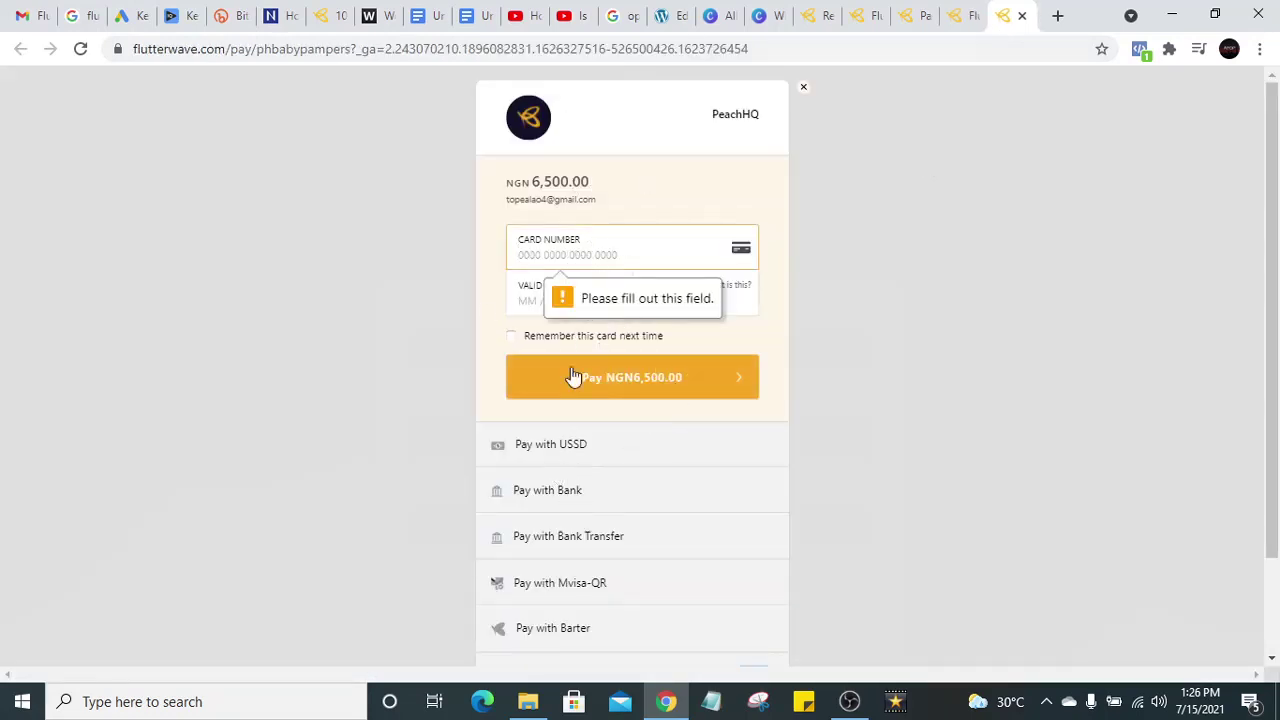
{"action": "left_click", "coordinate": [700, 449]}
{"action": "left_click", "coordinate": [626, 343]}
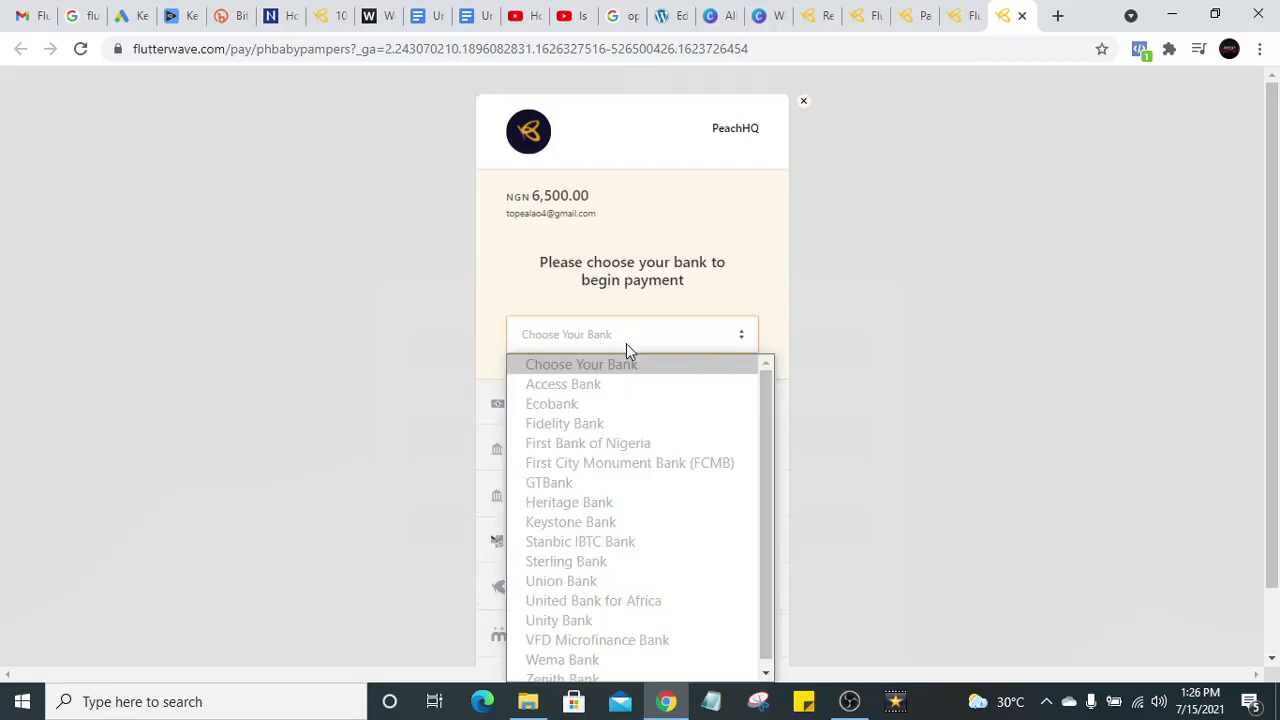
{"action": "left_click", "coordinate": [818, 431]}
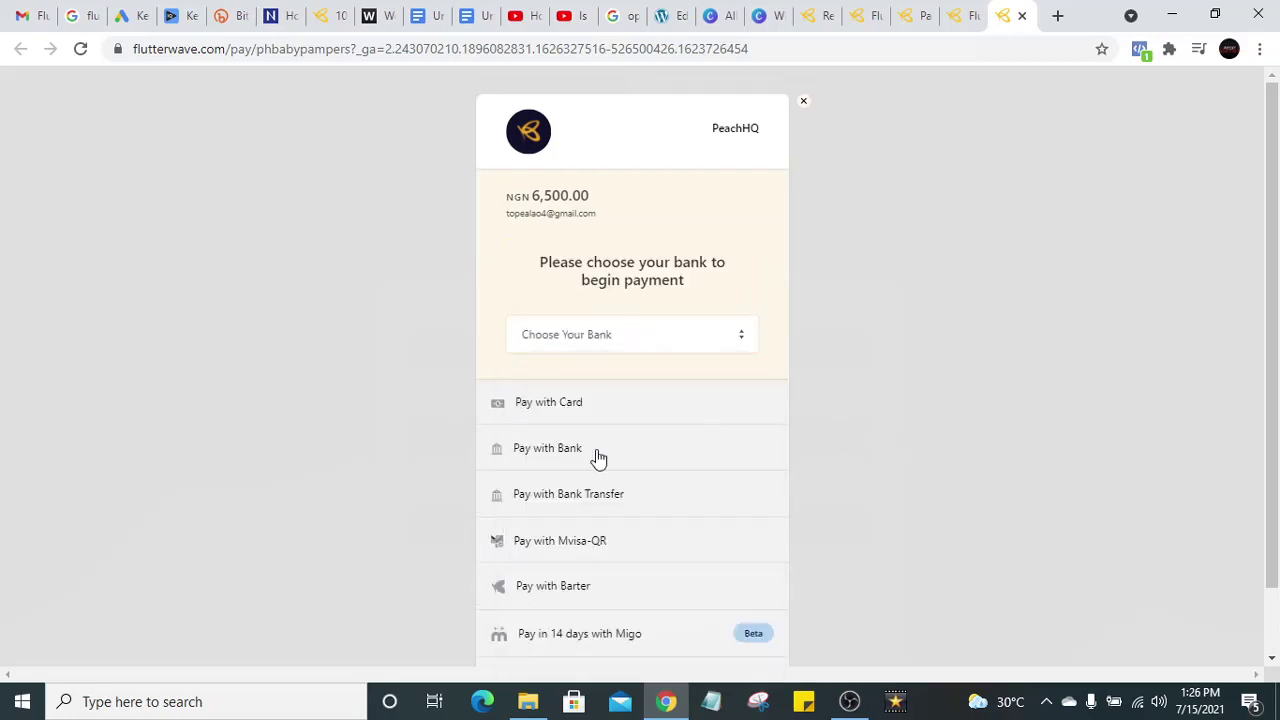
{"action": "left_click", "coordinate": [597, 455]}
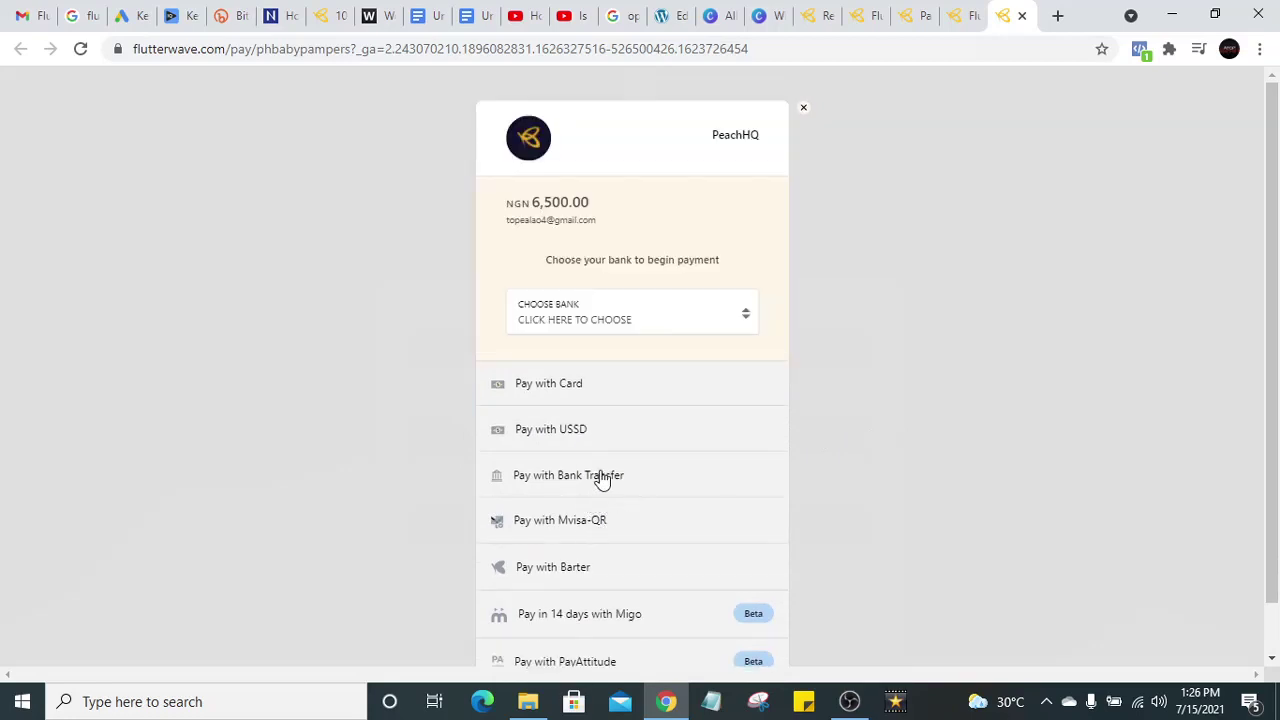
{"action": "left_click", "coordinate": [600, 477]}
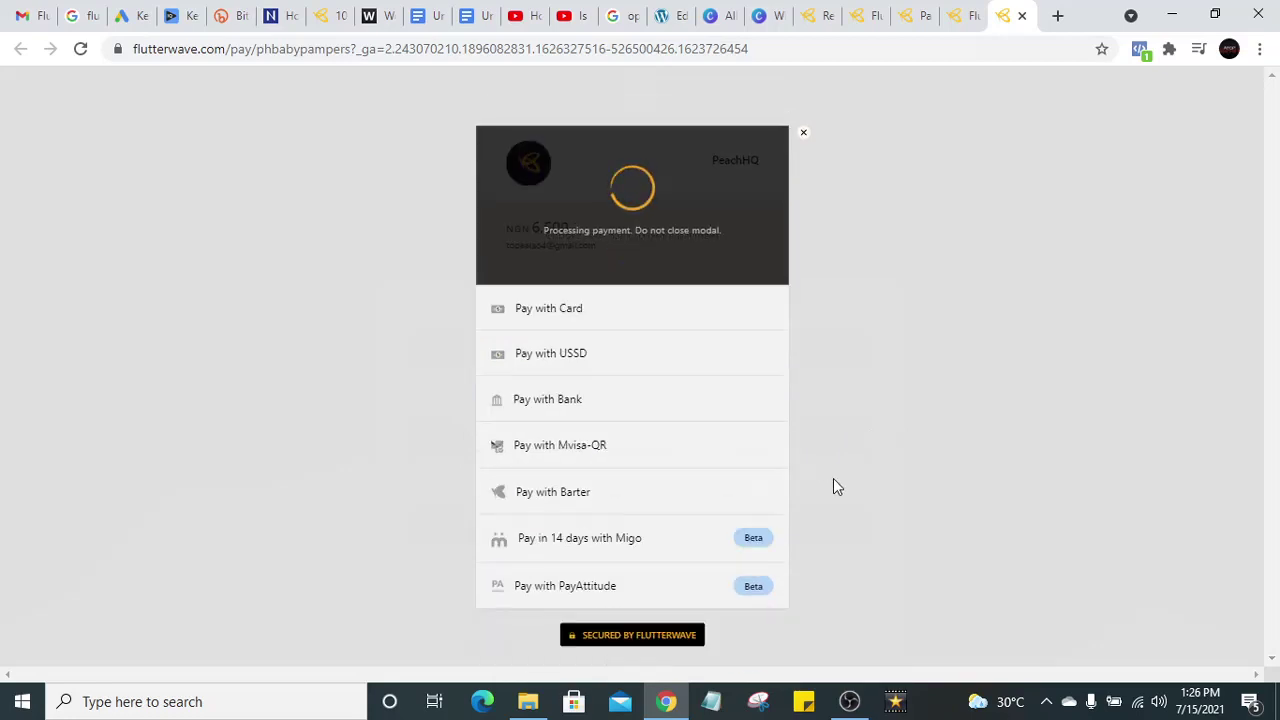